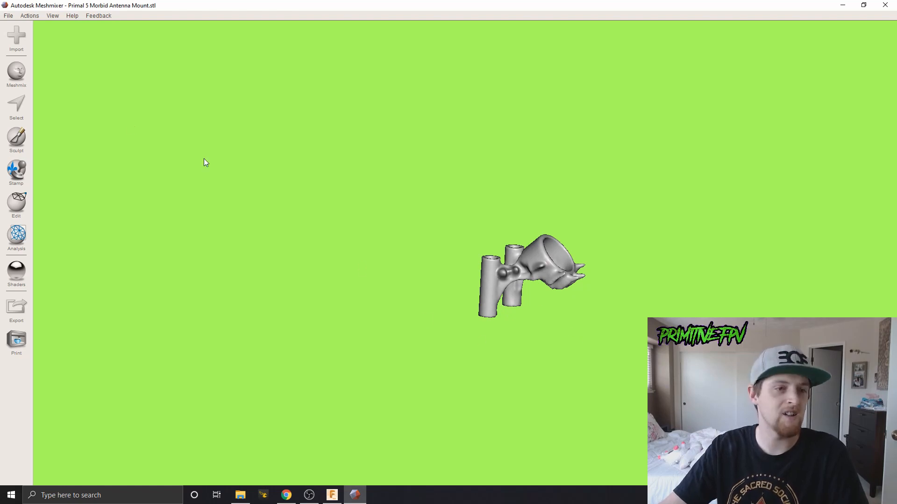
# Examine the antenna mount model from several angles and at close range
pyautogui.moveTo(35, 68); pyautogui.dragTo(3, 90, button='right')
pyautogui.moveTo(453, 210); pyautogui.dragTo(227, 163, button='right')
pyautogui.scroll(4, 520, 267)
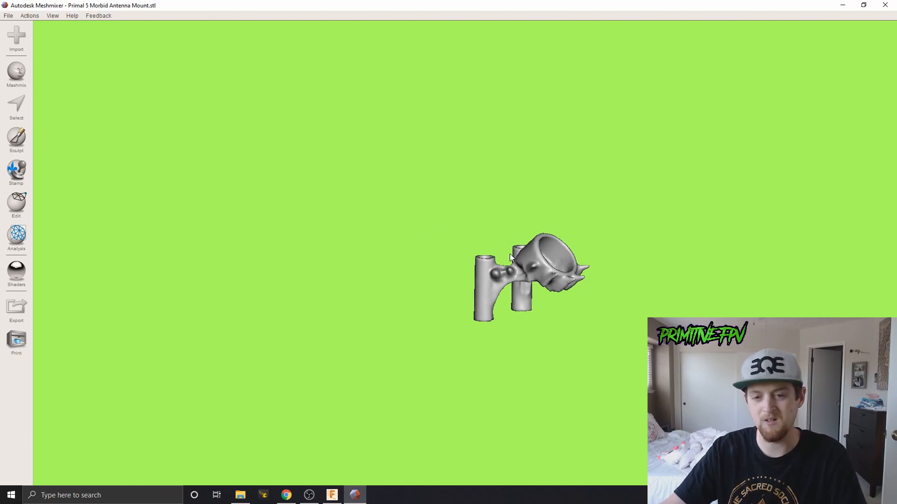
pyautogui.moveTo(506, 282); pyautogui.dragTo(561, 298, button='right')
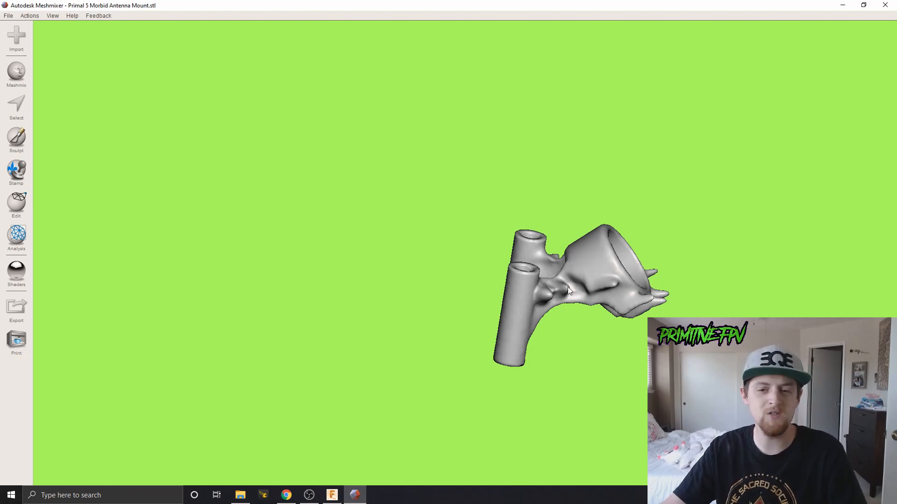
pyautogui.moveTo(568, 288); pyautogui.dragTo(547, 281, button='right')
pyautogui.scroll(3, 532, 281)
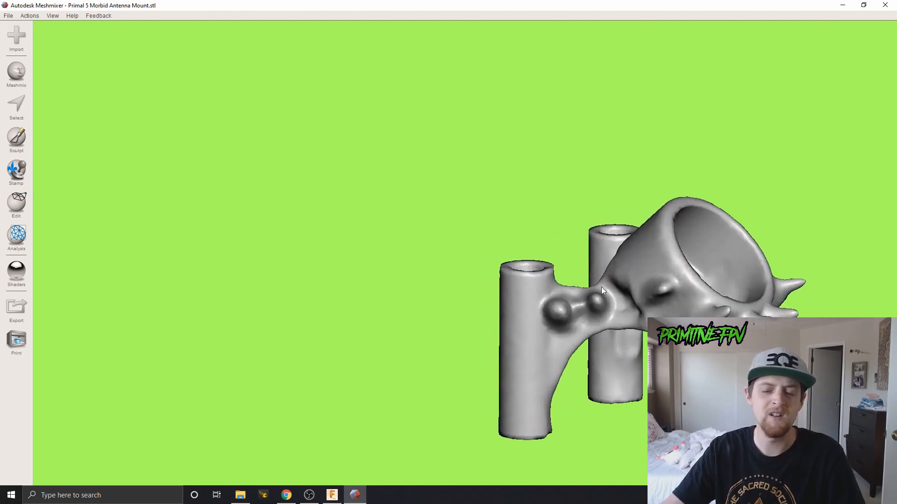
pyautogui.moveTo(601, 287); pyautogui.dragTo(626, 292, button='right')
pyautogui.moveTo(691, 257); pyautogui.dragTo(470, 211, button='middle')
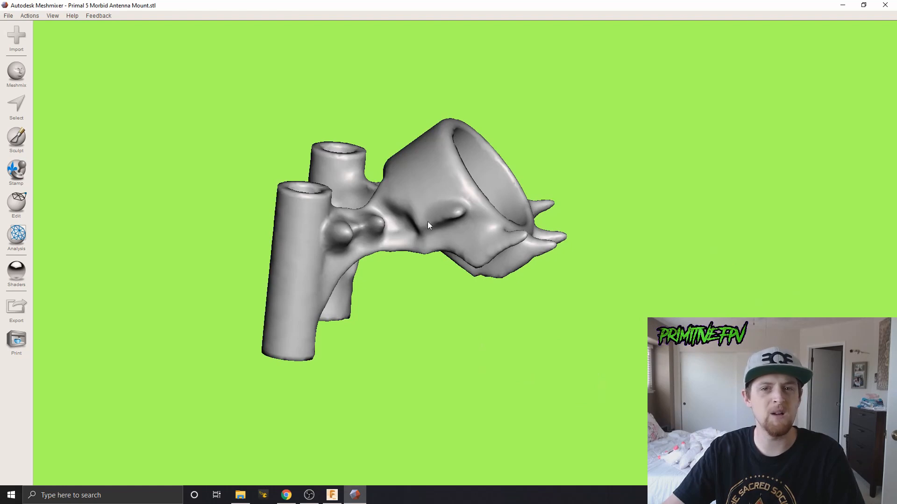
pyautogui.moveTo(536, 245); pyautogui.dragTo(450, 226, button='right')
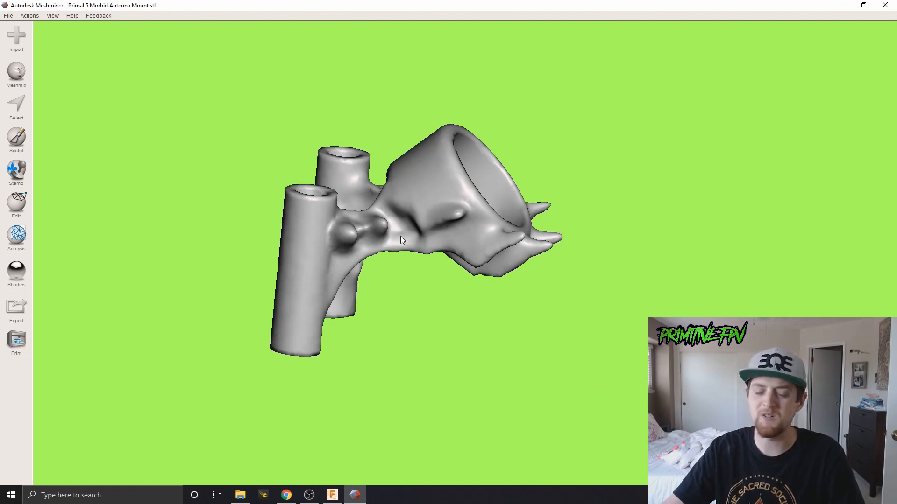
pyautogui.moveTo(400, 237); pyautogui.dragTo(502, 241, button='middle')
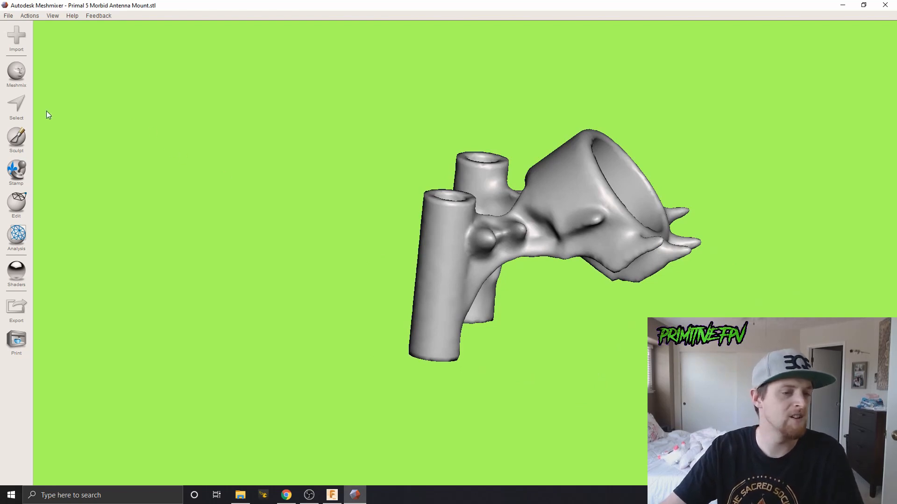
# Append the Primal 5 Morbid CRSF.stl mesh to the current scene with automatic position repair
pyautogui.click(16, 36)
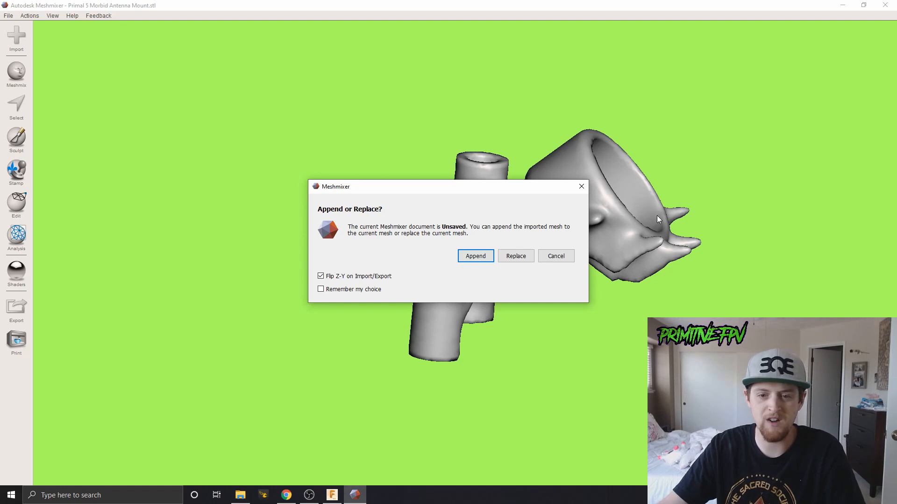
pyautogui.click(476, 257)
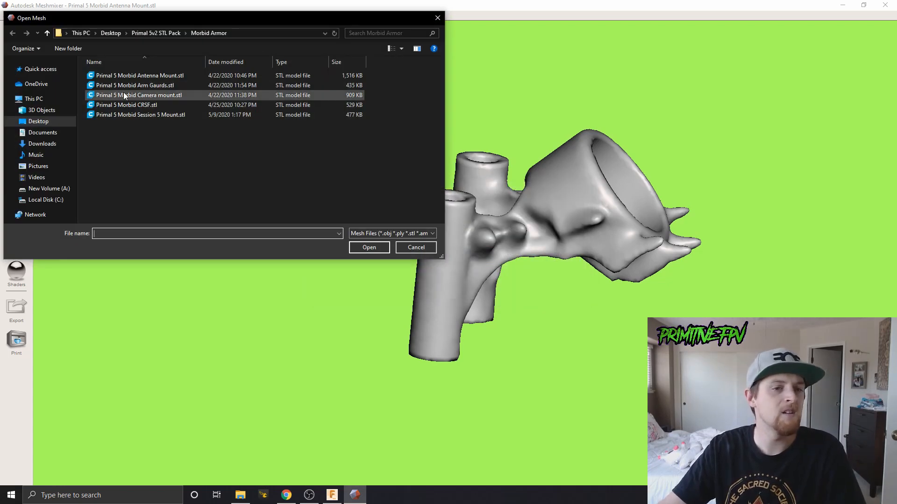
pyautogui.click(131, 105)
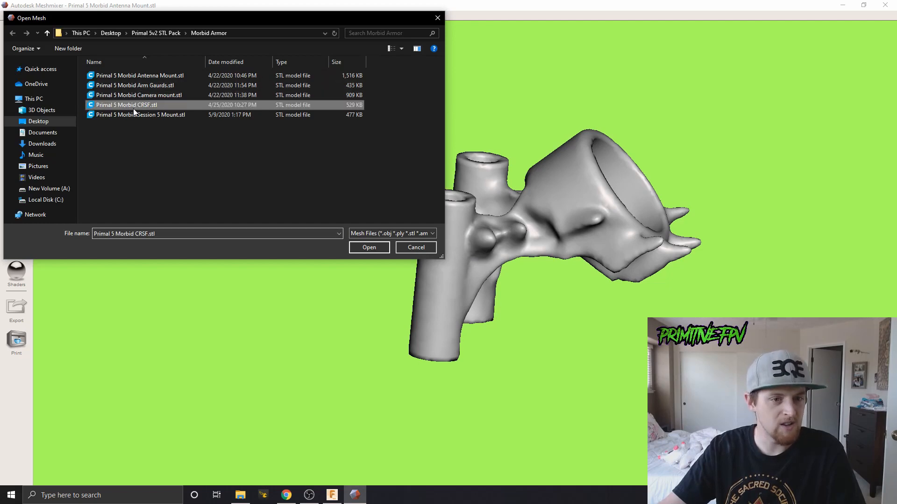
pyautogui.click(366, 248)
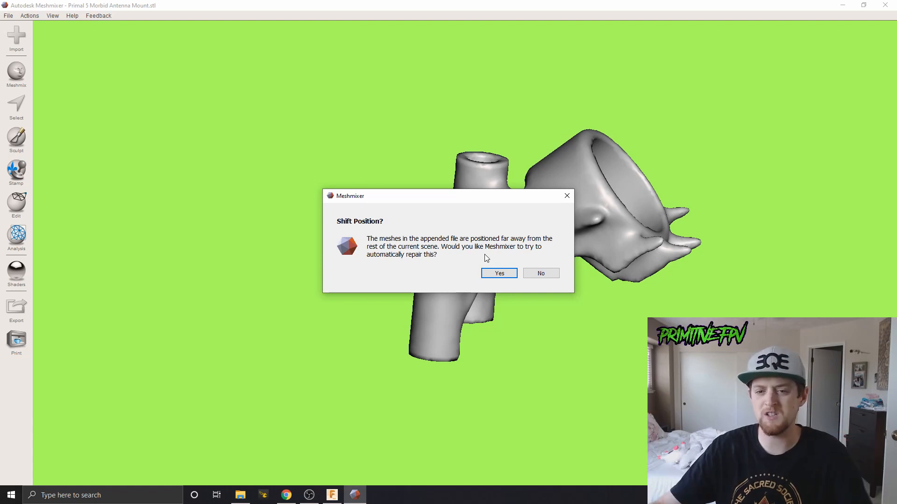
pyautogui.click(509, 273)
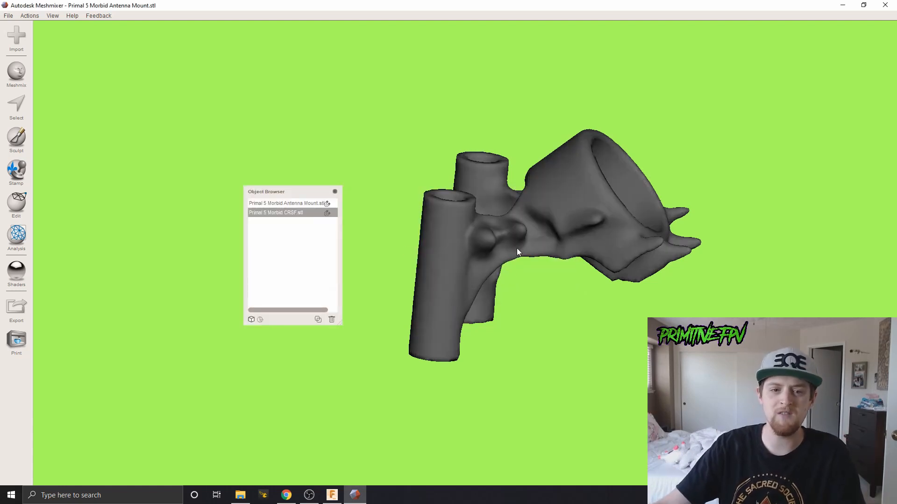
# Look around the scene to locate the appended CRSF mesh relative to the antenna mount
pyautogui.scroll(-3, 629, 260)
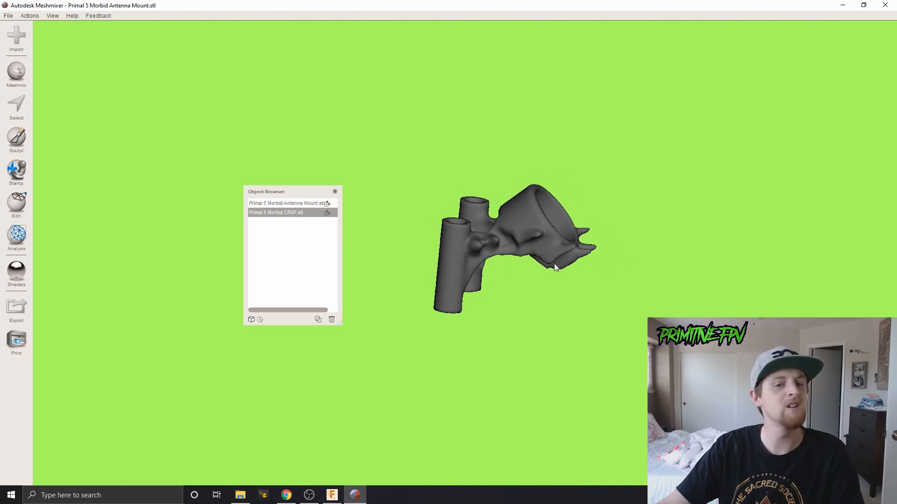
pyautogui.moveTo(537, 274); pyautogui.dragTo(640, 243, button='right')
pyautogui.scroll(-8, 525, 196)
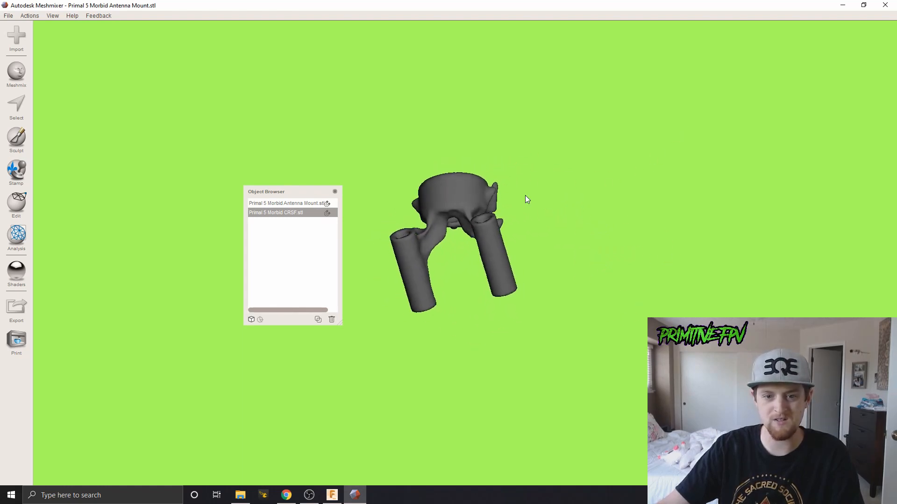
pyautogui.scroll(-5, 494, 276)
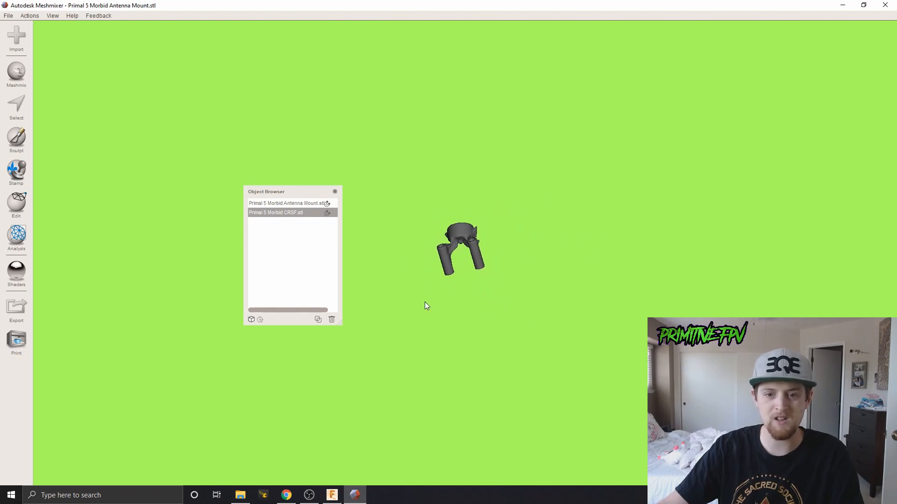
pyautogui.moveTo(425, 304); pyautogui.dragTo(667, 215, button='right')
pyautogui.hotkey('ctrl', 'z')
pyautogui.hotkey('ctrl', 'z')
pyautogui.hotkey('ctrl', 'z')
pyautogui.hotkey('ctrl', 'z')
pyautogui.hotkey('ctrl', 'z')
pyautogui.hotkey('ctrl', 'z')
pyautogui.hotkey('ctrl', 'z')
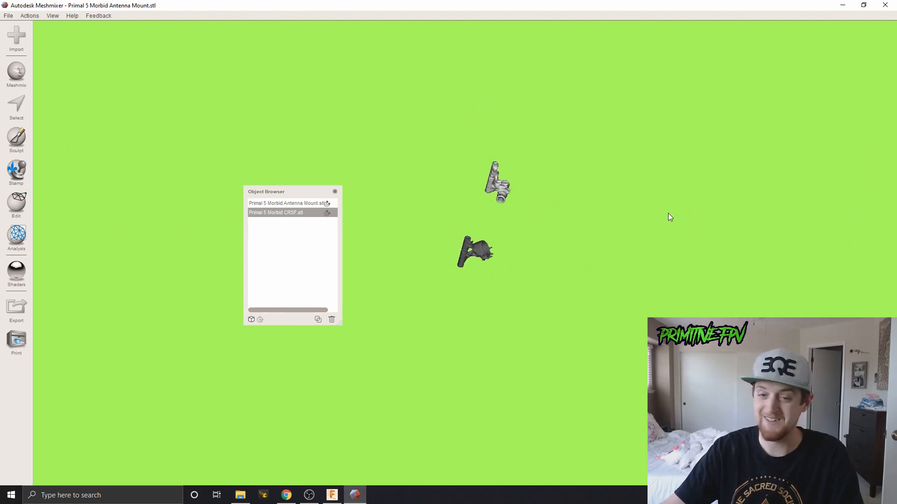
pyautogui.hotkey('ctrl', 'z')
pyautogui.hotkey('ctrl', 'z')
pyautogui.hotkey('ctrl', 'z')
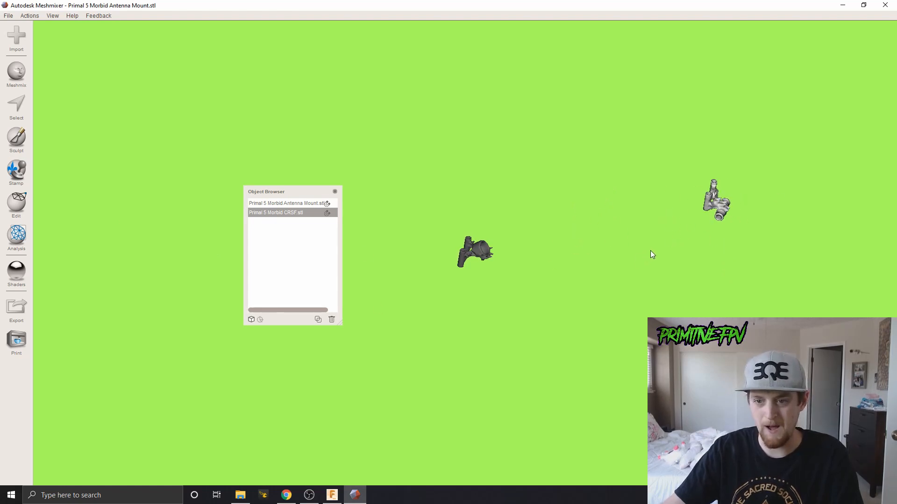
pyautogui.hotkey('ctrl', 'z')
pyautogui.hotkey('ctrl', 'z')
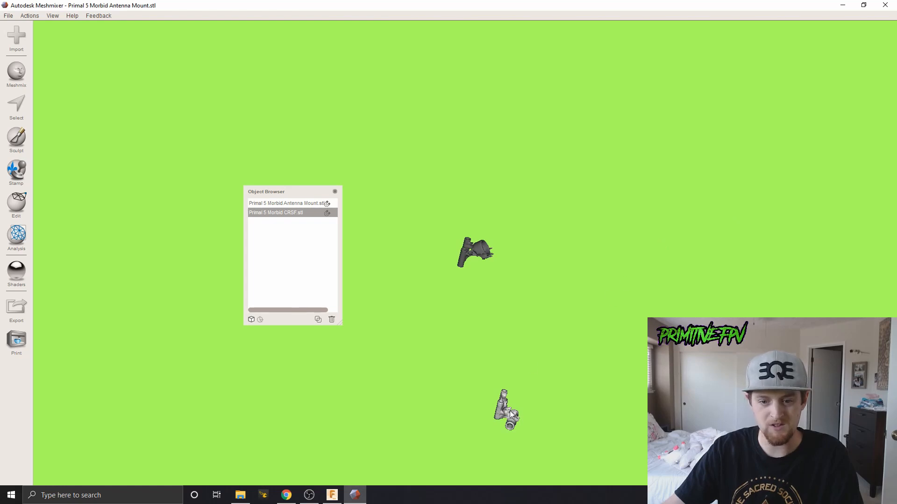
# Select the whole light-coloured mesh and use Transform to raise it to about -1044 mm in Y
pyautogui.click(18, 106)
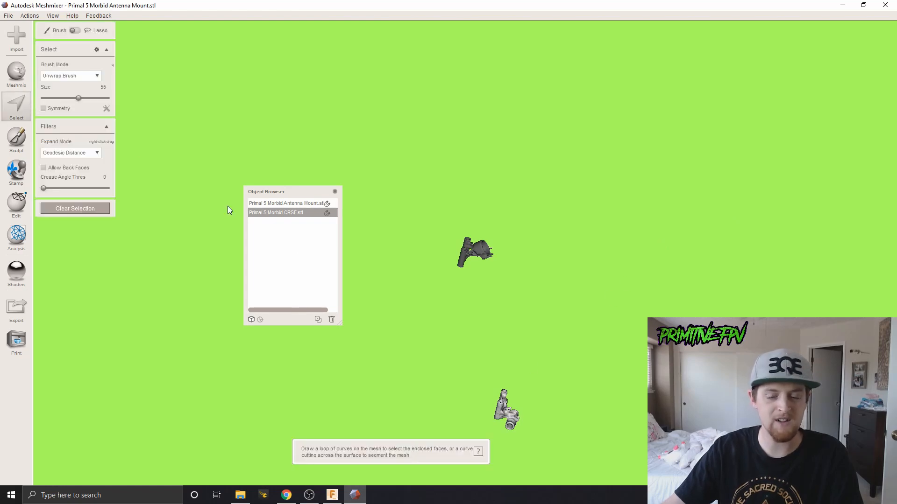
pyautogui.click(499, 409)
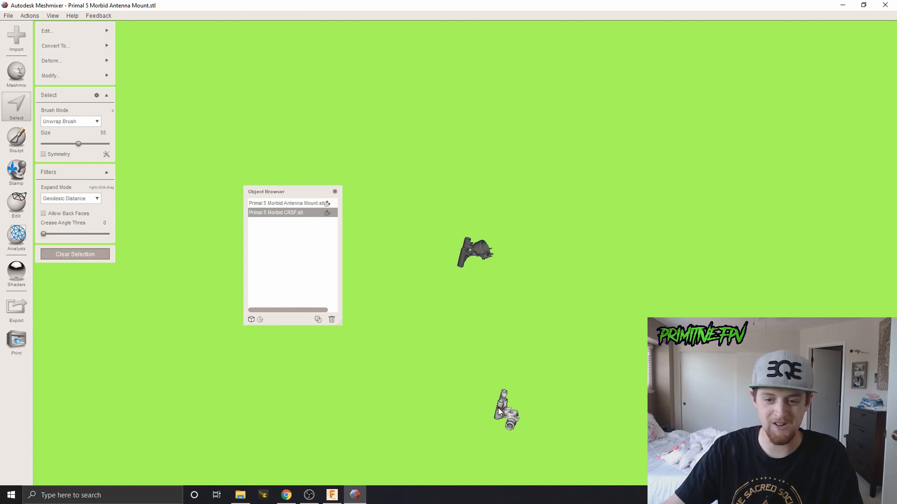
pyautogui.doubleClick(498, 410)
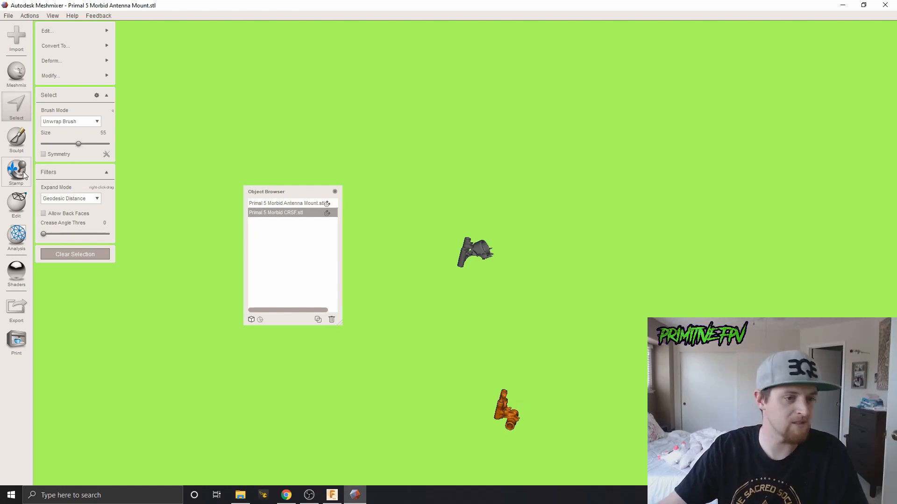
pyautogui.click(16, 206)
pyautogui.click(59, 60)
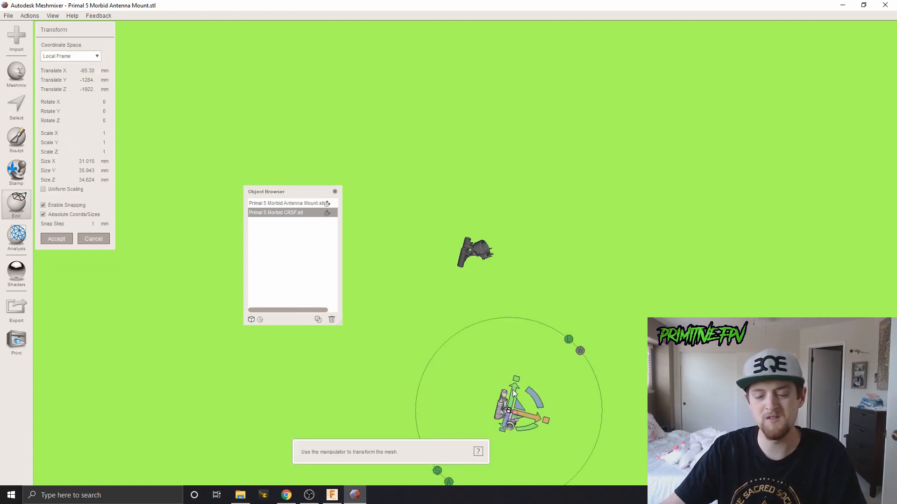
pyautogui.moveTo(516, 395); pyautogui.dragTo(597, 247)
# Raise the light-coloured mesh further towards the dark antenna mount, to about -311 mm in Y
pyautogui.moveTo(637, 288); pyautogui.dragTo(642, 270, button='right')
pyautogui.moveTo(631, 349); pyautogui.dragTo(666, 187, button='middle')
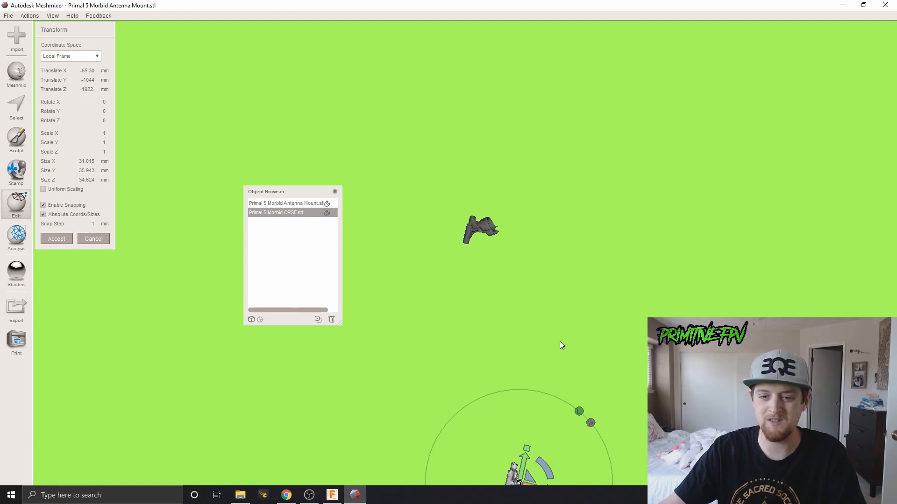
pyautogui.moveTo(559, 341); pyautogui.dragTo(609, 148, button='middle')
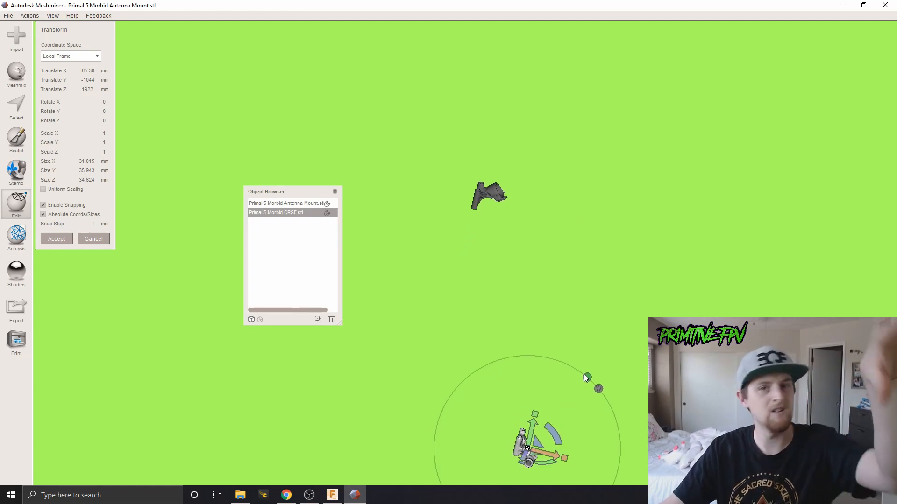
pyautogui.moveTo(537, 429); pyautogui.dragTo(598, 191)
pyautogui.moveTo(618, 273); pyautogui.dragTo(623, 257, button='right')
pyautogui.moveTo(624, 235); pyautogui.dragTo(630, 212, button='middle')
pyautogui.moveTo(497, 429); pyautogui.dragTo(542, 234)
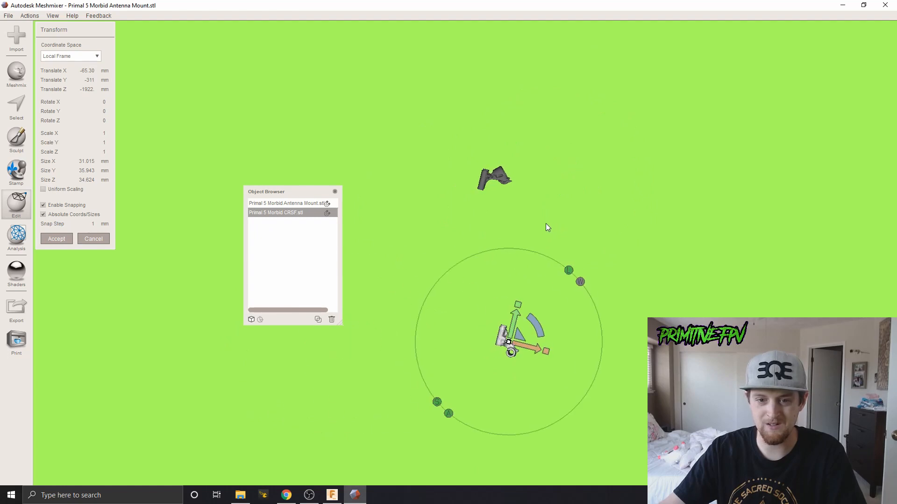
# Shift the light-coloured mesh in the XY plane over the dark mount, to about X -246 mm and Y -89 mm
pyautogui.moveTo(514, 342); pyautogui.dragTo(488, 173)
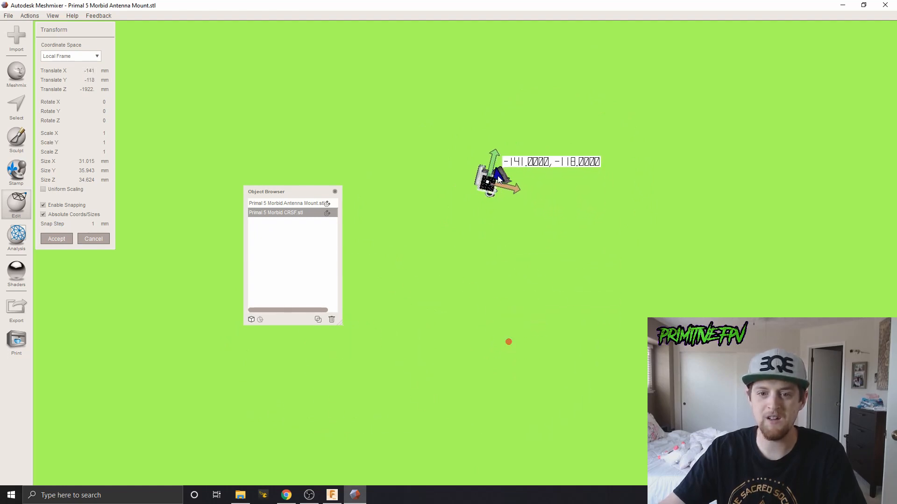
pyautogui.moveTo(497, 192)
pyautogui.mouseDown(button='right')
pyautogui.moveTo(488, 185)
pyautogui.moveTo(503, 195)
pyautogui.mouseUp(button='right')
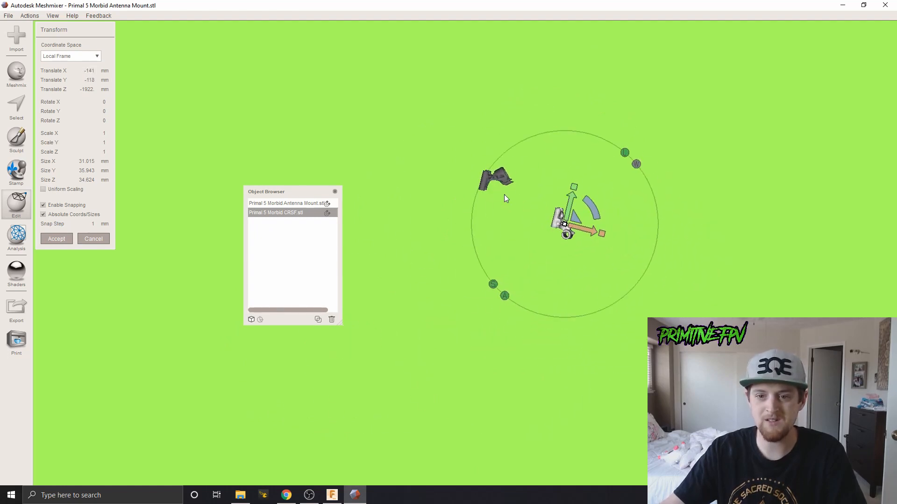
pyautogui.moveTo(577, 219); pyautogui.dragTo(496, 181)
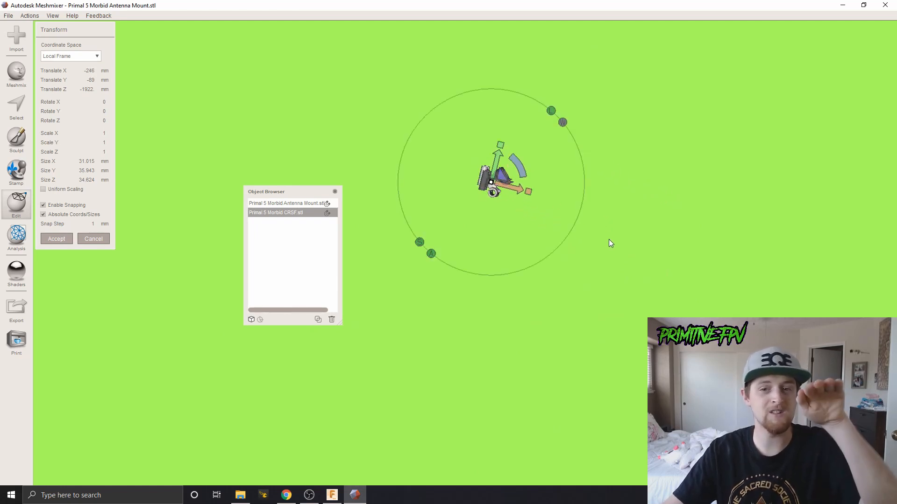
# Bring the light-coloured mesh towards the dark mount in depth and height, to about Z -193 mm and Y -4 mm
pyautogui.moveTo(609, 239); pyautogui.dragTo(579, 241, button='right')
pyautogui.moveTo(855, 228); pyautogui.dragTo(450, 230)
pyautogui.moveTo(548, 235)
pyautogui.mouseDown(button='right')
pyautogui.moveTo(497, 226)
pyautogui.moveTo(531, 232)
pyautogui.mouseUp(button='right')
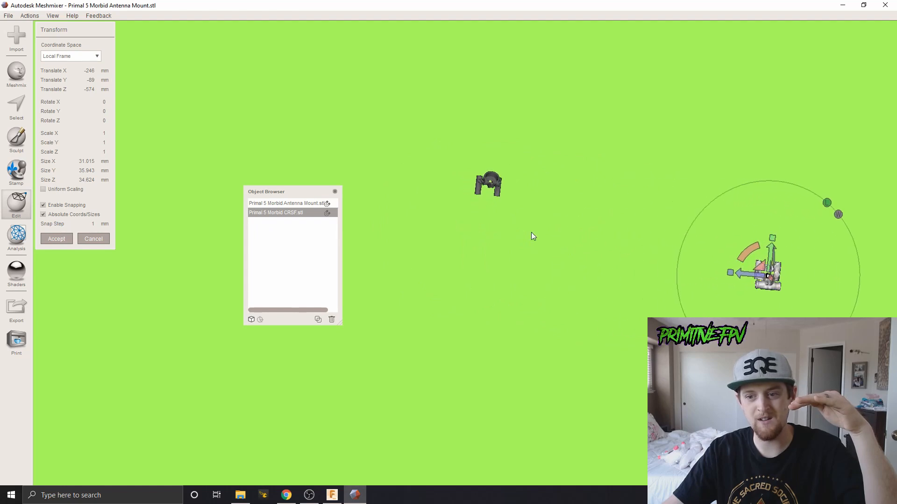
pyautogui.moveTo(735, 279); pyautogui.dragTo(497, 175)
# Position the light-coloured mesh against the dark mount at about X -92 mm, Y 10 mm and Z -163 mm
pyautogui.moveTo(497, 180); pyautogui.dragTo(511, 205, button='right')
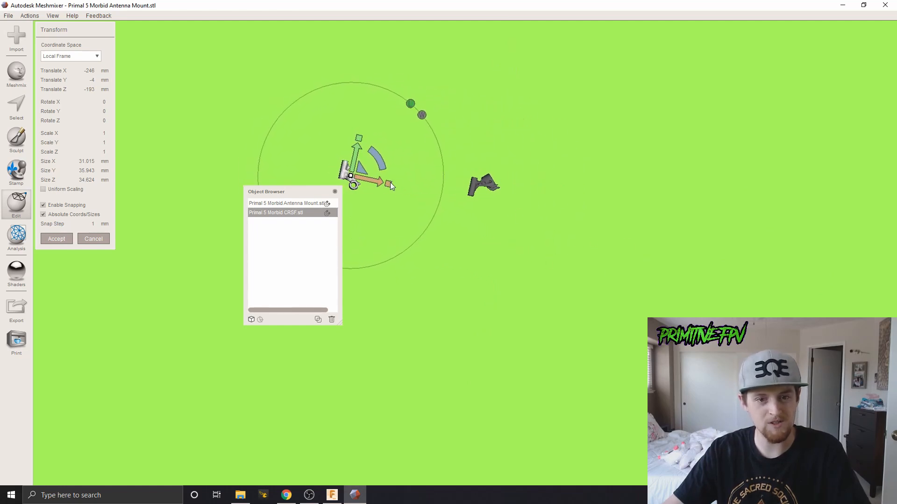
pyautogui.moveTo(361, 172); pyautogui.dragTo(500, 190)
pyautogui.moveTo(441, 199); pyautogui.dragTo(362, 183, button='right')
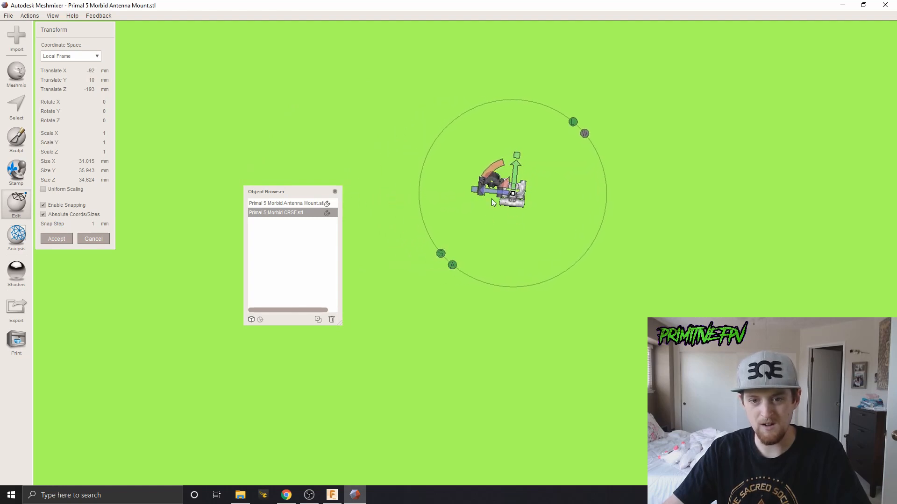
pyautogui.scroll(2, 521, 172)
pyautogui.scroll(2, 521, 172)
pyautogui.moveTo(524, 167); pyautogui.dragTo(493, 162)
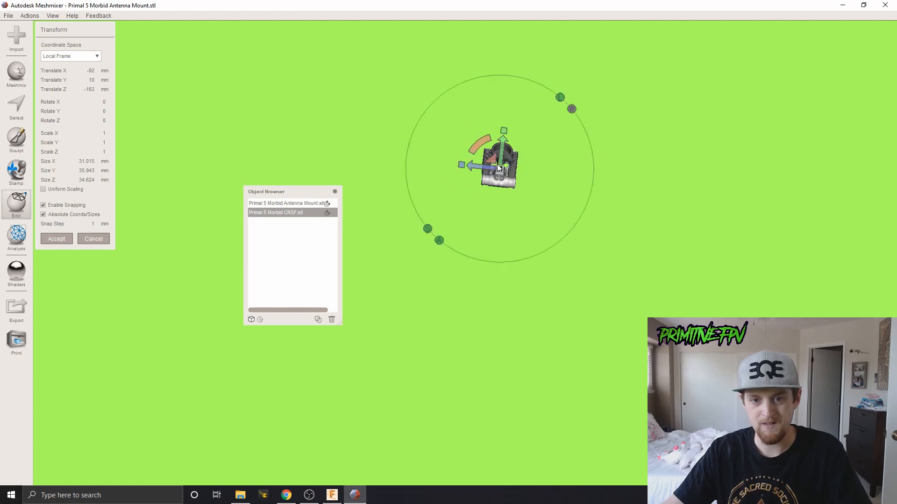
# Separate the light-coloured mesh from the dark mount along X, placing it at about -126 mm
pyautogui.moveTo(637, 265); pyautogui.dragTo(587, 196, button='right')
pyautogui.scroll(2, 455, 157)
pyautogui.scroll(4, 456, 160)
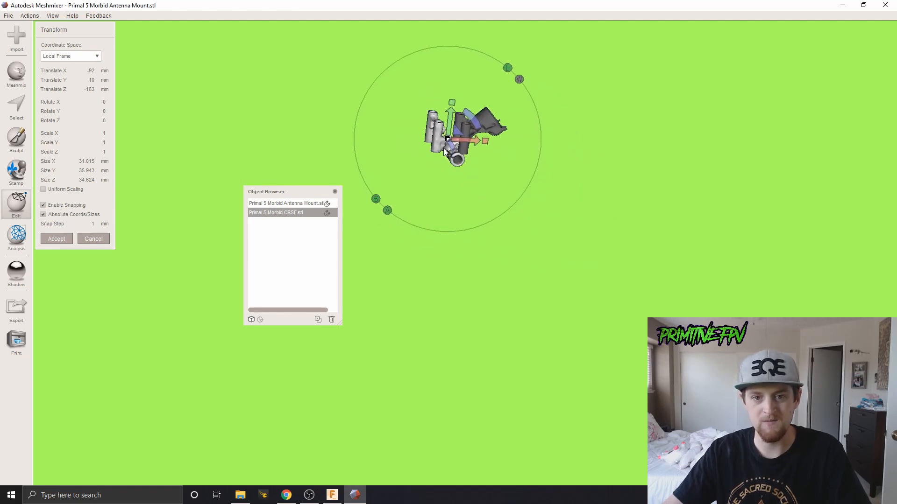
pyautogui.moveTo(501, 141); pyautogui.dragTo(521, 172, button='middle')
pyautogui.scroll(6, 485, 149)
pyautogui.scroll(5, 481, 159)
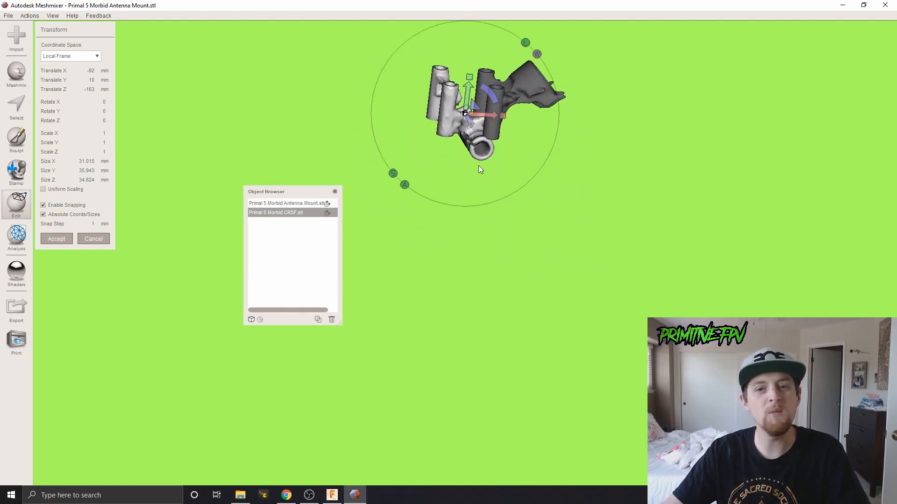
pyautogui.scroll(2, 521, 153)
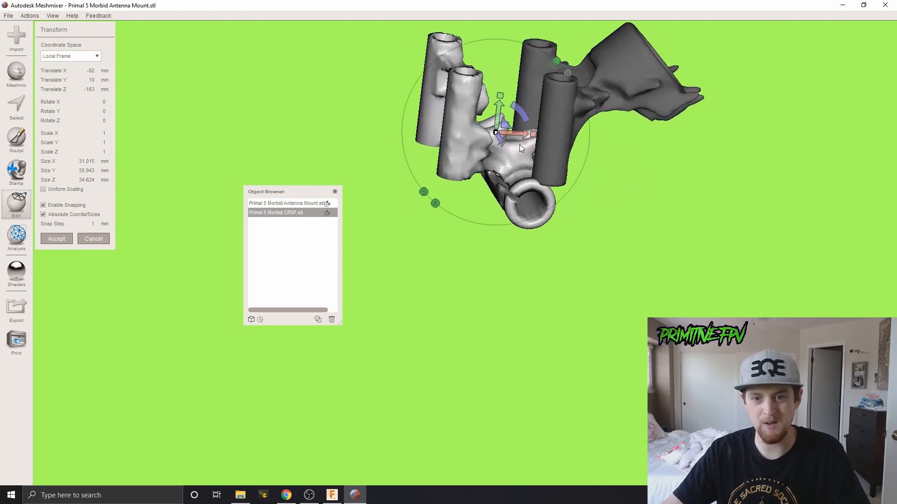
pyautogui.moveTo(518, 133); pyautogui.dragTo(372, 136)
pyautogui.moveTo(554, 183); pyautogui.dragTo(537, 279, button='right')
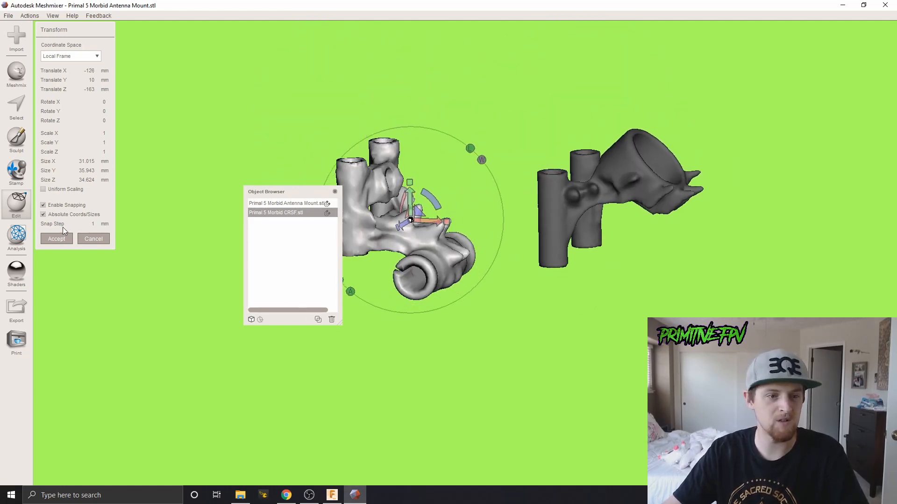
# Accept the CRSF mesh's transform and move the Object Browser clear of the two models
pyautogui.click(62, 238)
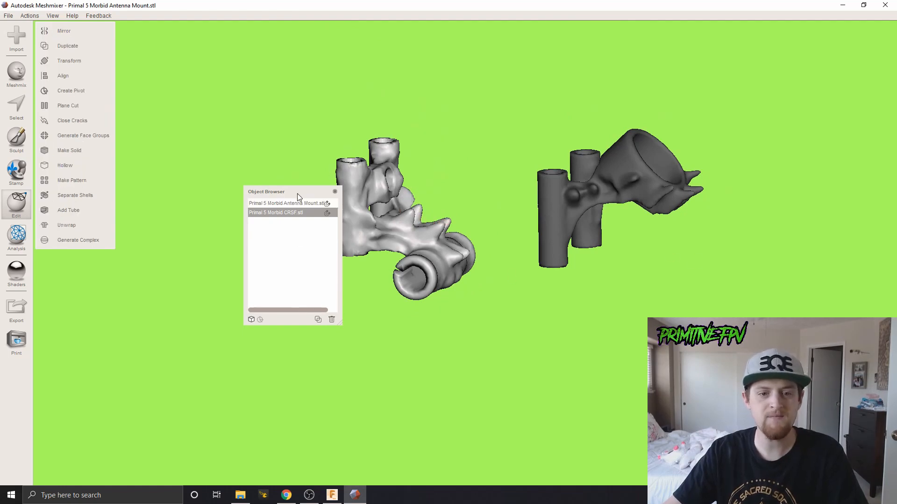
pyautogui.moveTo(297, 193); pyautogui.dragTo(867, 23)
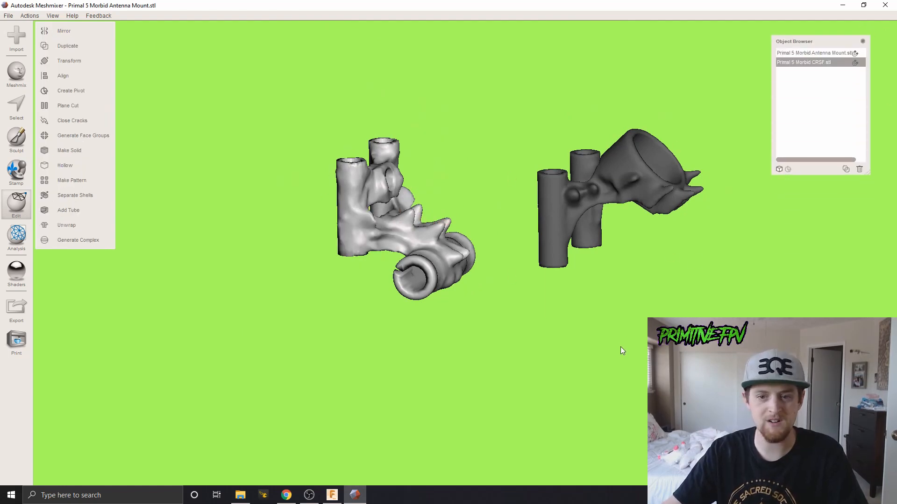
pyautogui.moveTo(620, 348); pyautogui.dragTo(558, 344, button='right')
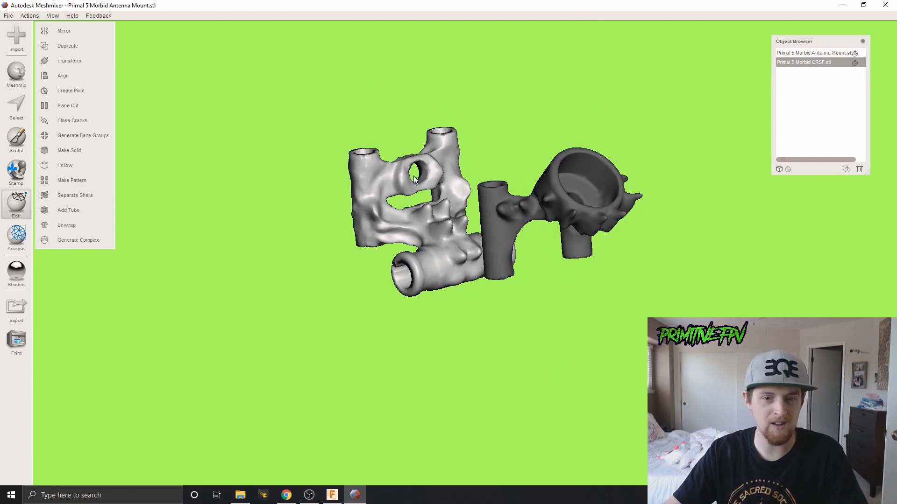
pyautogui.moveTo(403, 187); pyautogui.dragTo(626, 186, button='right')
pyautogui.moveTo(665, 180); pyautogui.dragTo(383, 232, button='right')
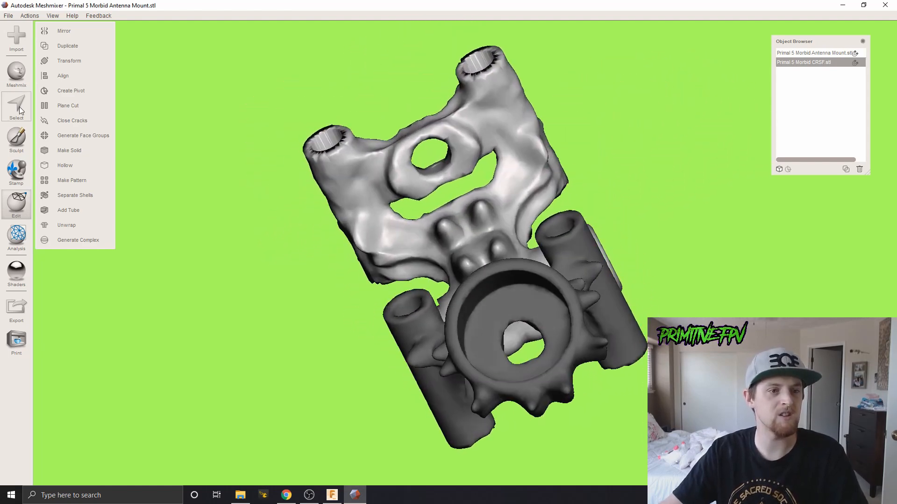
pyautogui.click(18, 107)
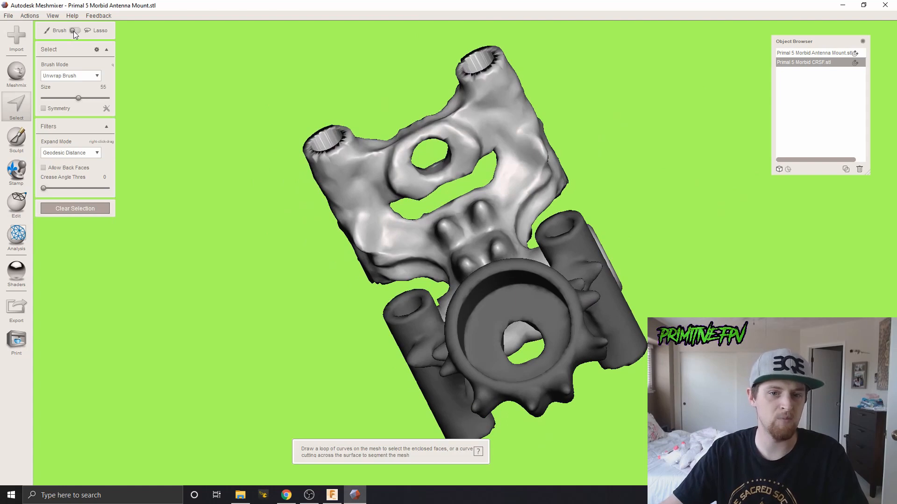
pyautogui.moveTo(344, 170); pyautogui.dragTo(355, 189)
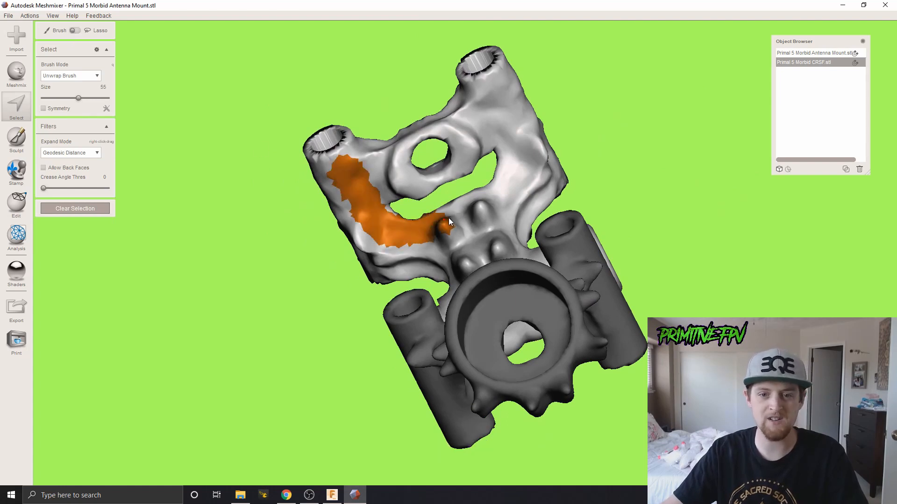
pyautogui.moveTo(514, 167)
pyautogui.mouseDown()
pyautogui.moveTo(447, 131)
pyautogui.moveTo(363, 158)
pyautogui.mouseUp()
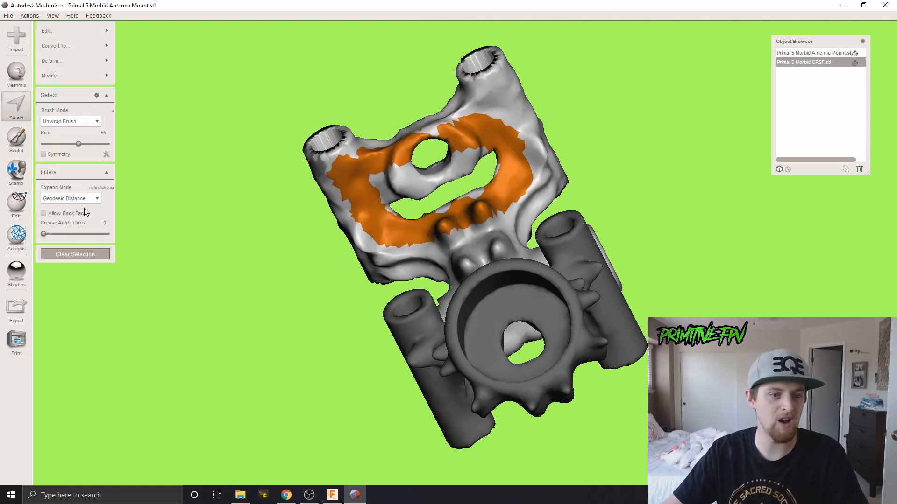
pyautogui.press('Escape')
# Lasso-select the ring-shaped bridge between the CRSF mount's two posts and delete it
pyautogui.press('s')
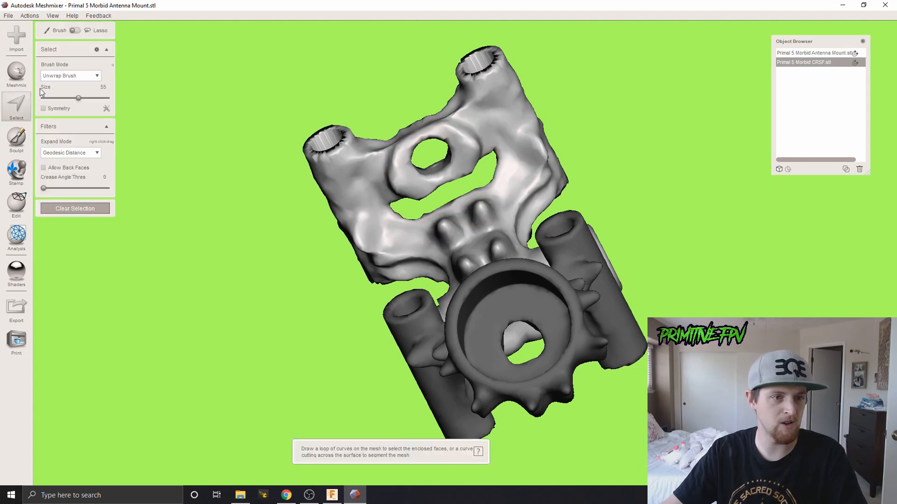
pyautogui.click(74, 30)
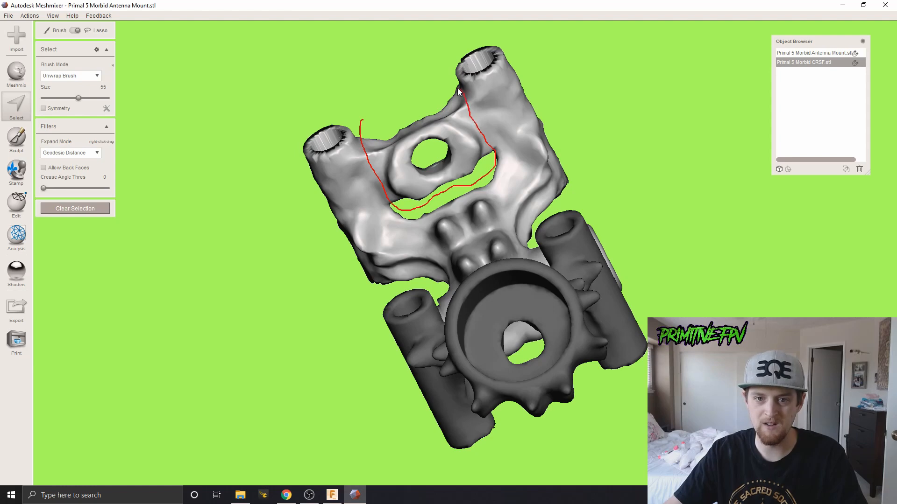
pyautogui.moveTo(373, 111); pyautogui.dragTo(358, 128)
pyautogui.moveTo(398, 186); pyautogui.dragTo(504, 181, button='right')
pyautogui.press('Delete')
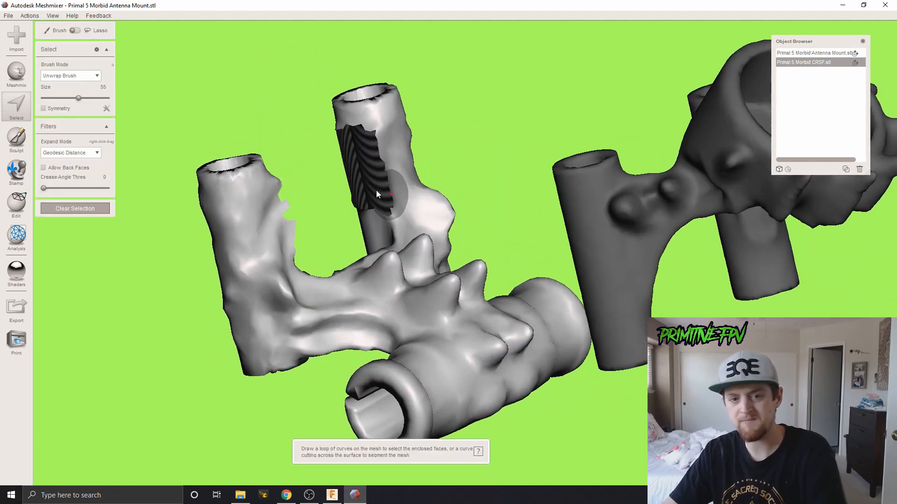
# Examine the open cut areas on the CRSF mount's posts from several angles
pyautogui.scroll(5, 373, 201)
pyautogui.moveTo(370, 218); pyautogui.dragTo(544, 259, button='right')
pyautogui.scroll(5, 372, 208)
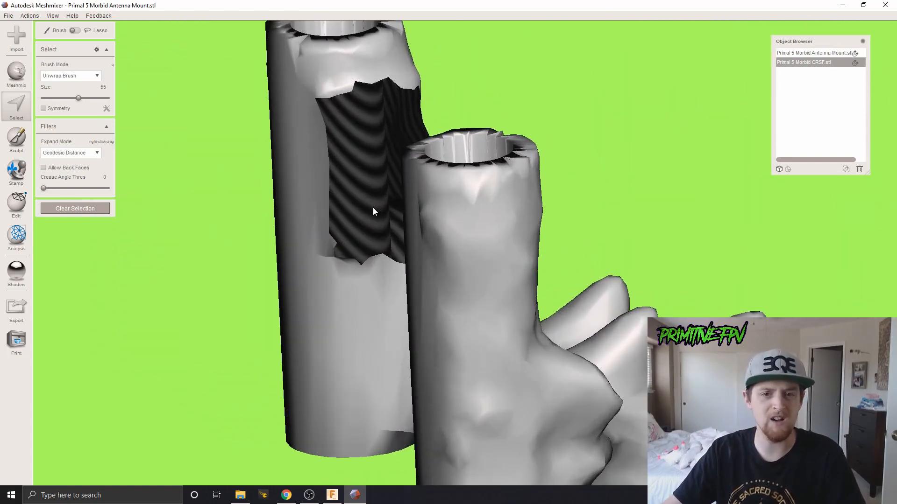
pyautogui.scroll(-2, 410, 227)
pyautogui.scroll(1, 391, 234)
pyautogui.moveTo(390, 233); pyautogui.dragTo(423, 189, button='right')
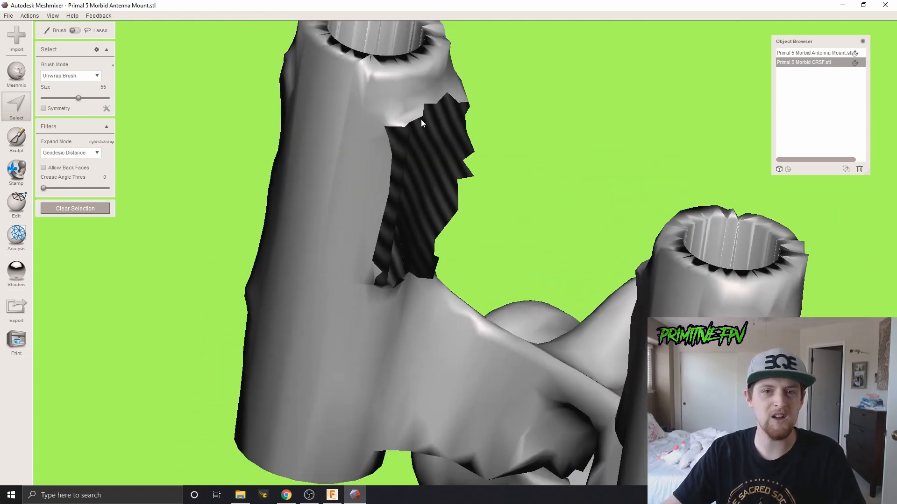
pyautogui.scroll(-3, 437, 147)
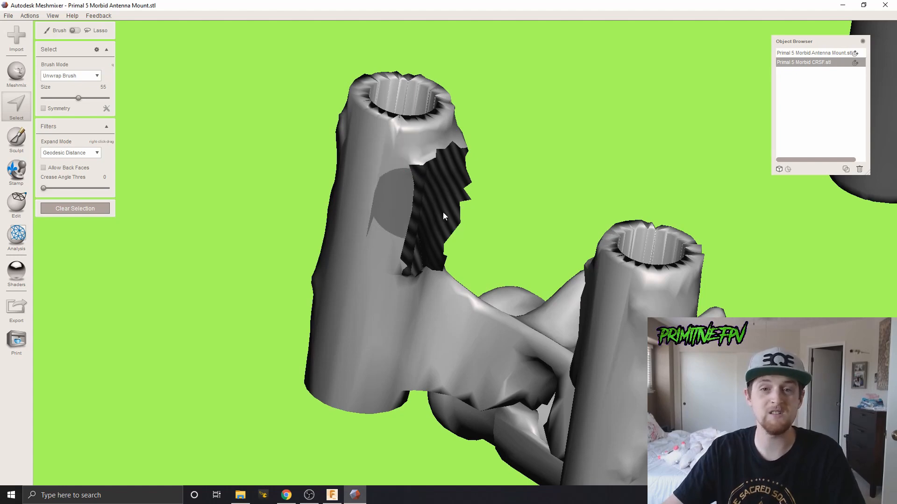
pyautogui.moveTo(443, 212); pyautogui.dragTo(386, 204, button='right')
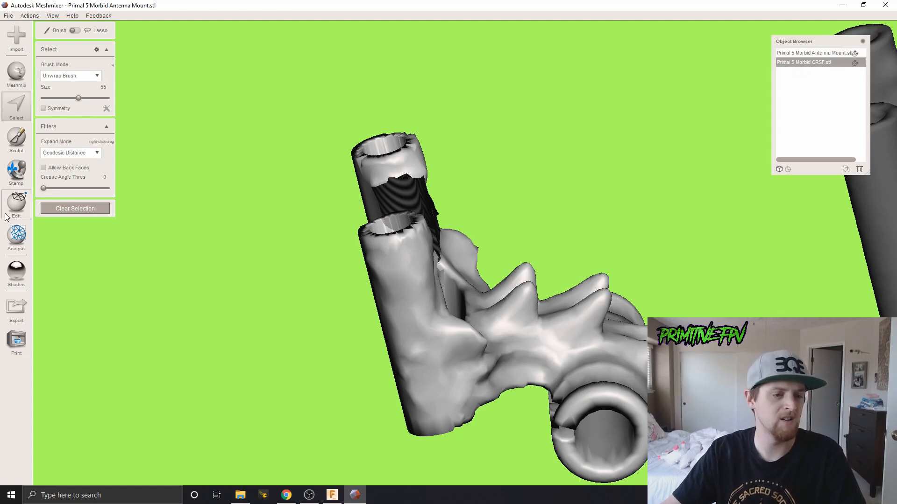
# Close the cut holes in the CRSF mount's posts with Inspector's Auto Repair All in Flat Fill mode
pyautogui.click(17, 235)
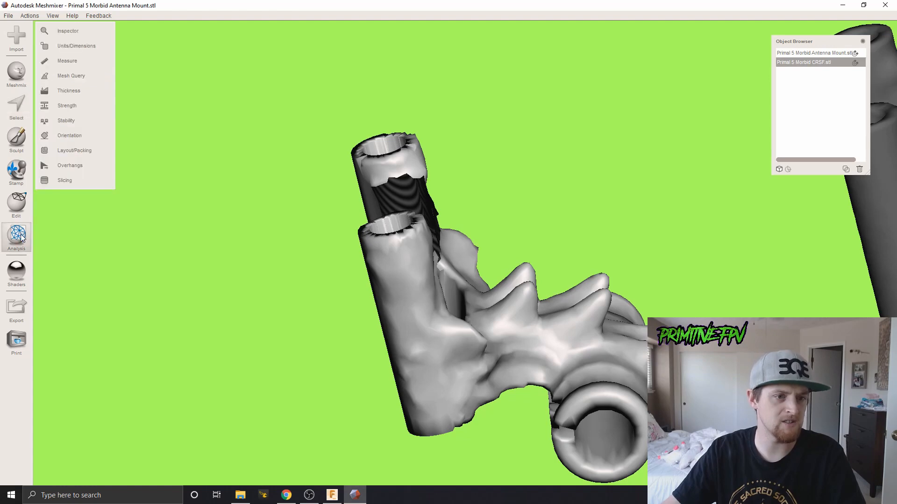
pyautogui.click(63, 32)
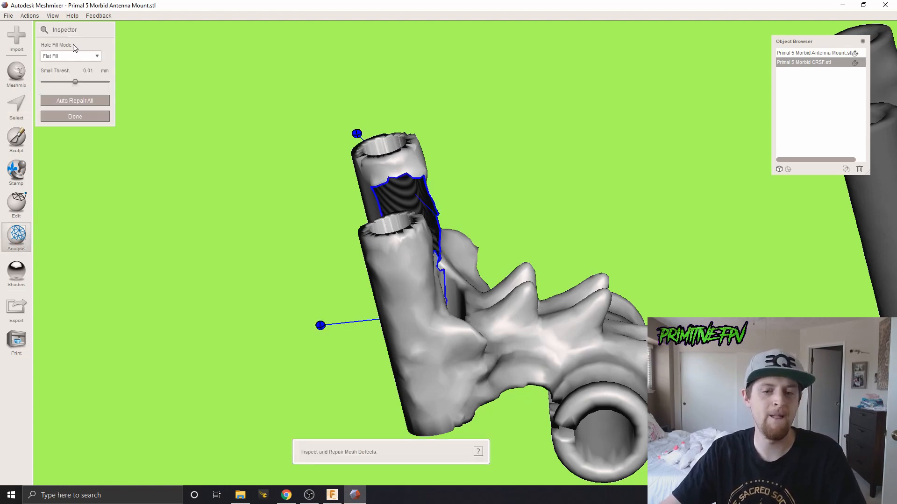
pyautogui.moveTo(370, 218); pyautogui.dragTo(324, 249, button='right')
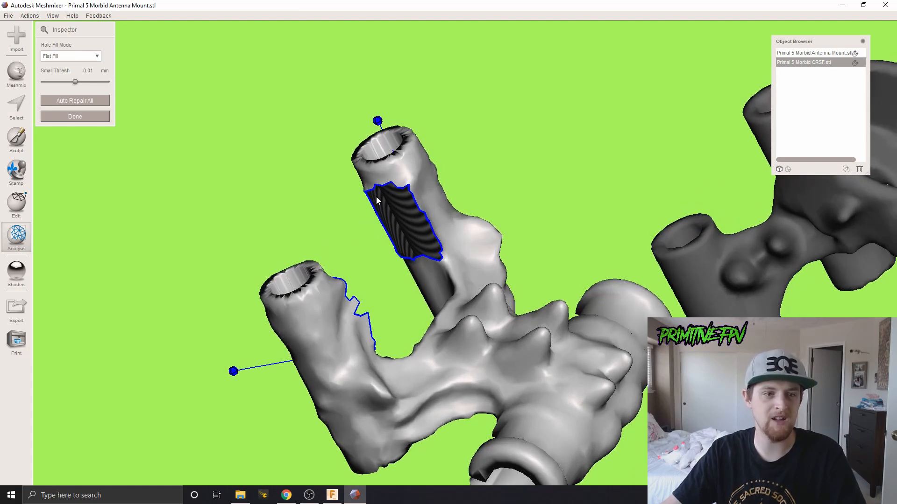
pyautogui.click(74, 101)
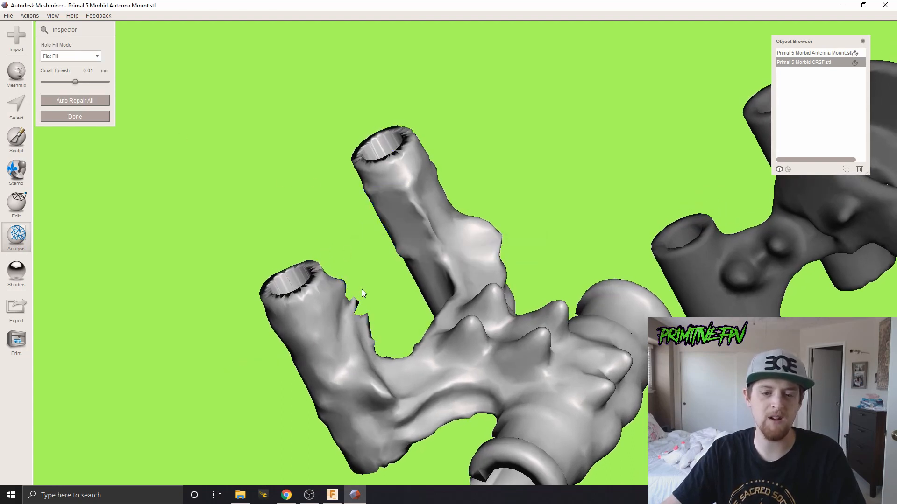
pyautogui.moveTo(345, 296); pyautogui.dragTo(463, 238, button='right')
pyautogui.scroll(5, 571, 365)
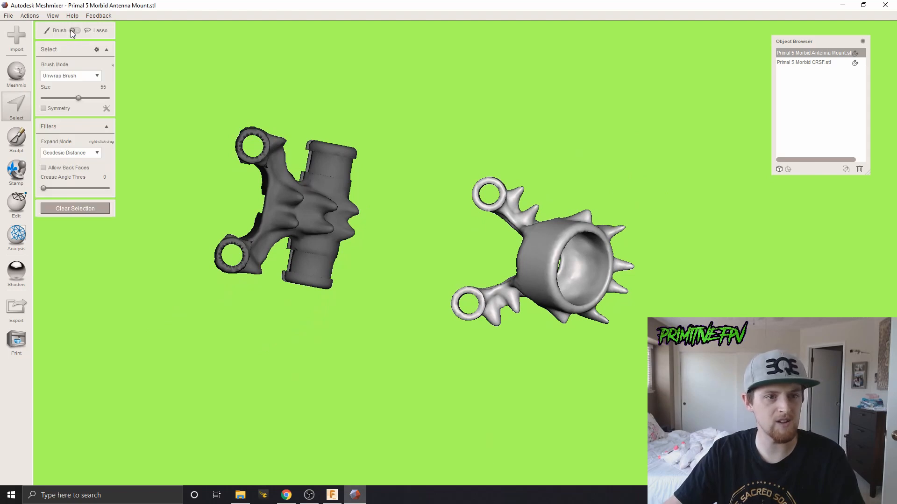
# Lasso-select both tubular posts at the arm ends of the antenna mount mesh and delete them
pyautogui.click(503, 199)
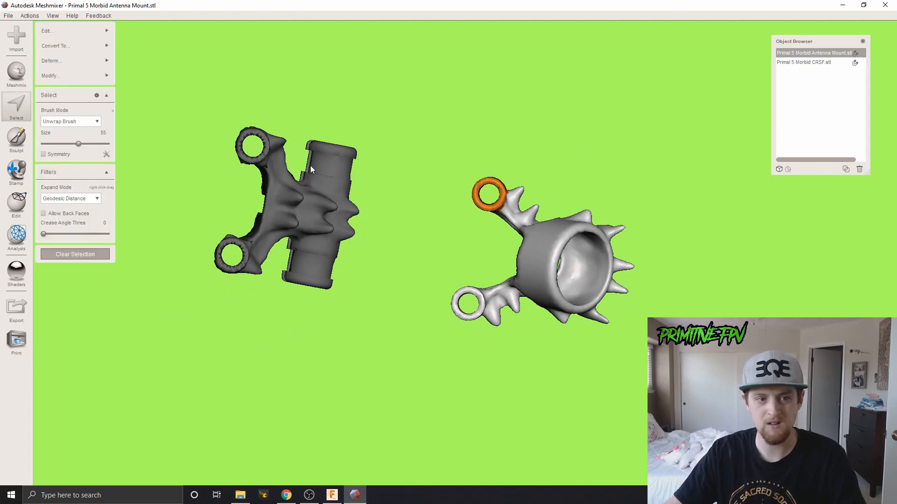
pyautogui.press('Escape')
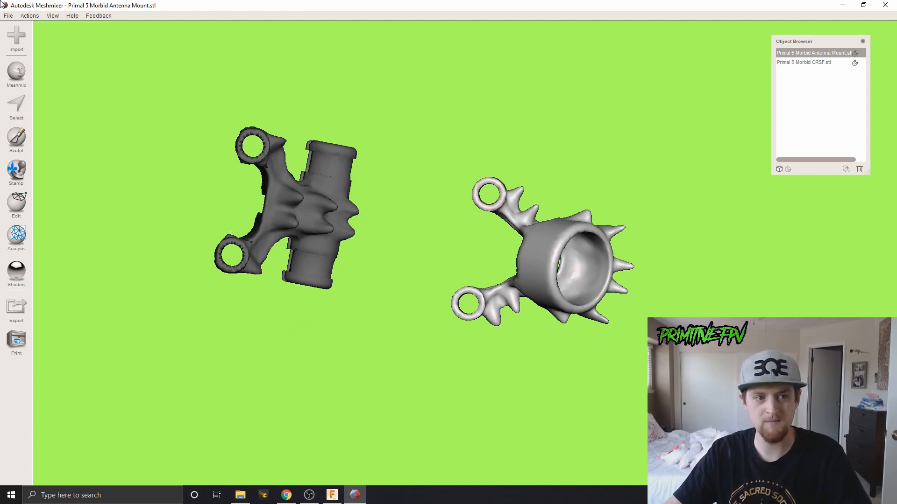
pyautogui.click(18, 111)
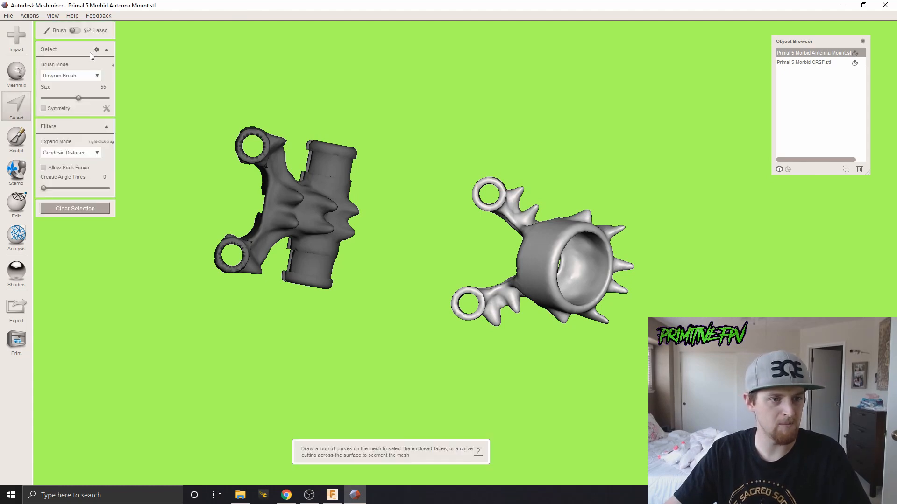
pyautogui.click(73, 31)
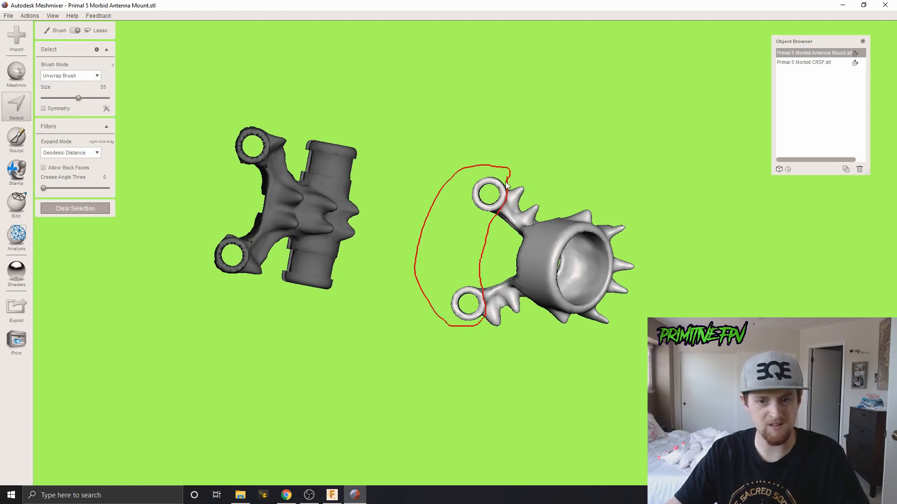
pyautogui.moveTo(506, 183); pyautogui.dragTo(507, 178)
pyautogui.moveTo(469, 259)
pyautogui.mouseDown(button='right')
pyautogui.moveTo(466, 218)
pyautogui.moveTo(474, 238)
pyautogui.moveTo(402, 254)
pyautogui.mouseUp(button='right')
pyautogui.moveTo(468, 256); pyautogui.dragTo(459, 275, button='right')
pyautogui.press('Delete')
# Delete the stray fragment left below the antenna mount's trimmed arm and exit the selection
pyautogui.scroll(3, 458, 275)
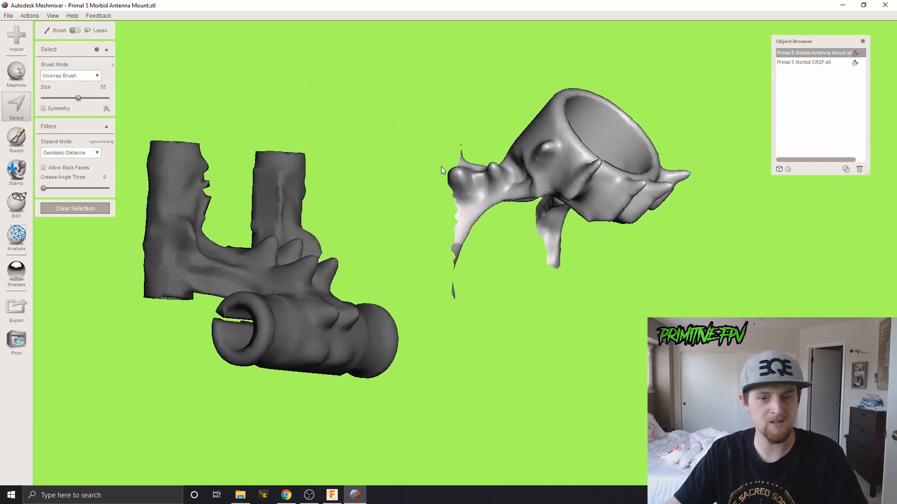
pyautogui.moveTo(441, 166); pyautogui.dragTo(456, 203, button='right')
pyautogui.scroll(4, 444, 229)
pyautogui.click(417, 295)
pyautogui.press('Delete')
pyautogui.press('Escape')
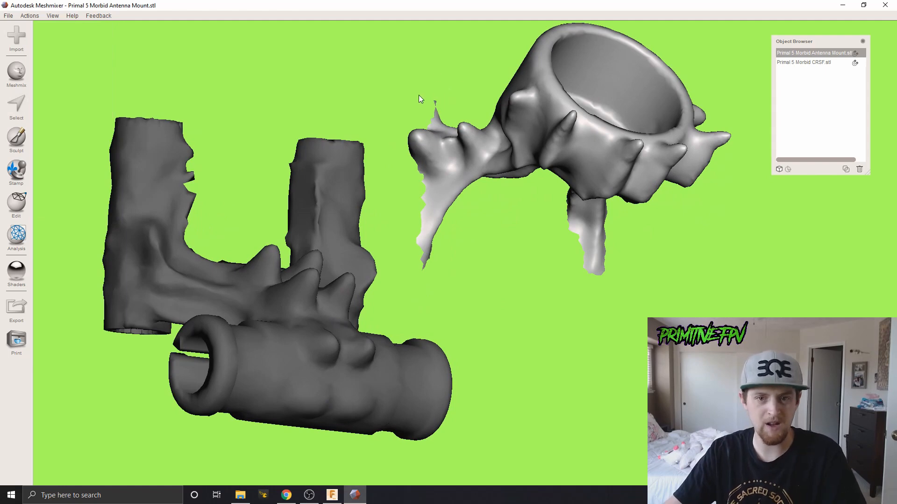
# Lasso-select the thin leftover spike above the antenna mount's trimmed arm and remove it
pyautogui.click(15, 108)
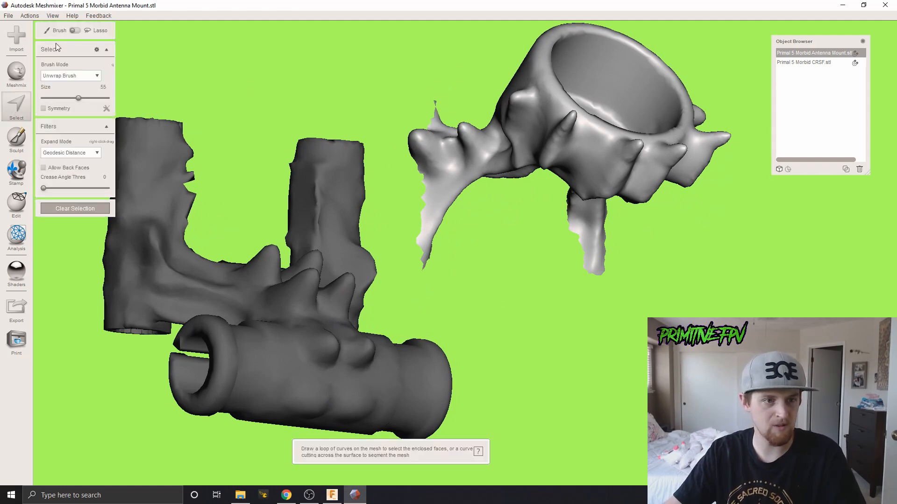
pyautogui.click(76, 33)
pyautogui.scroll(4, 424, 36)
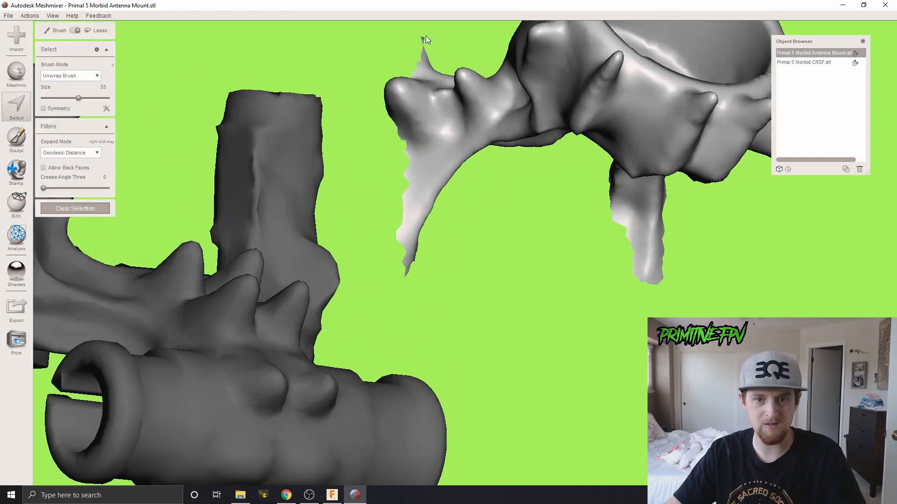
pyautogui.moveTo(426, 36); pyautogui.dragTo(410, 160, button='middle')
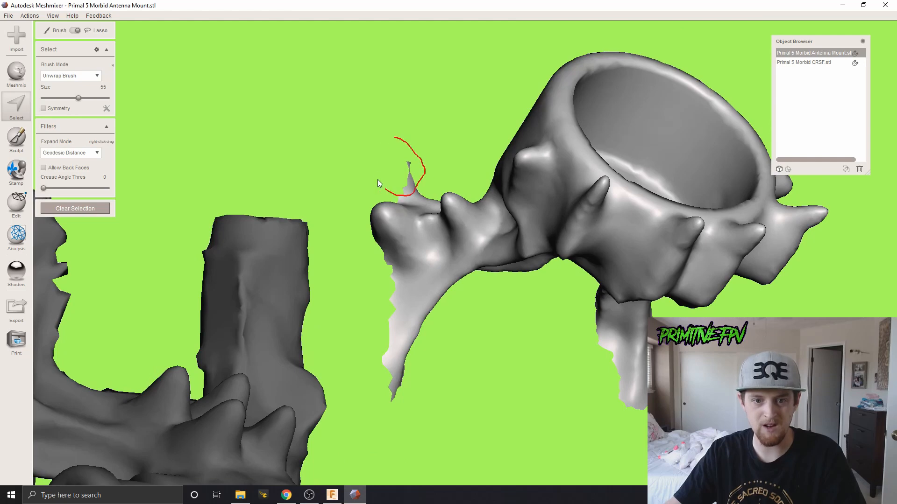
pyautogui.moveTo(404, 143); pyautogui.dragTo(404, 142)
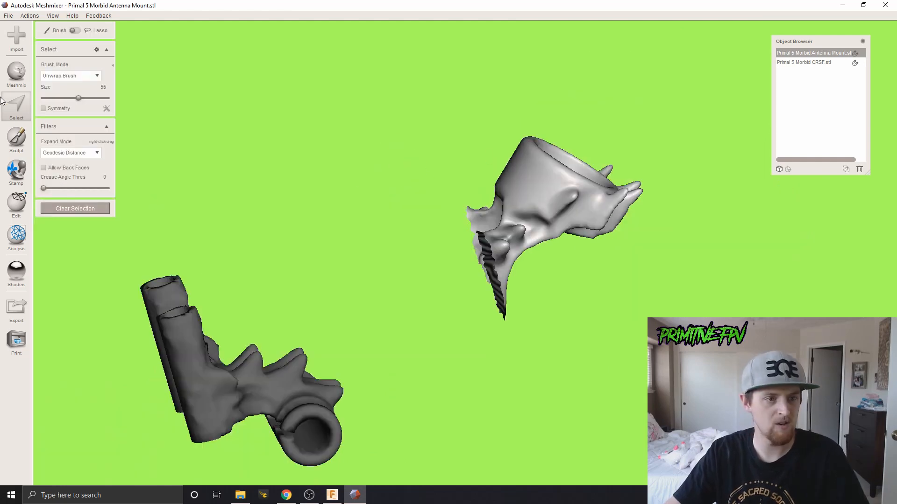
# Close the open arm ends of the antenna mount with Inspector's Auto Repair All in Flat Fill mode
pyautogui.click(17, 235)
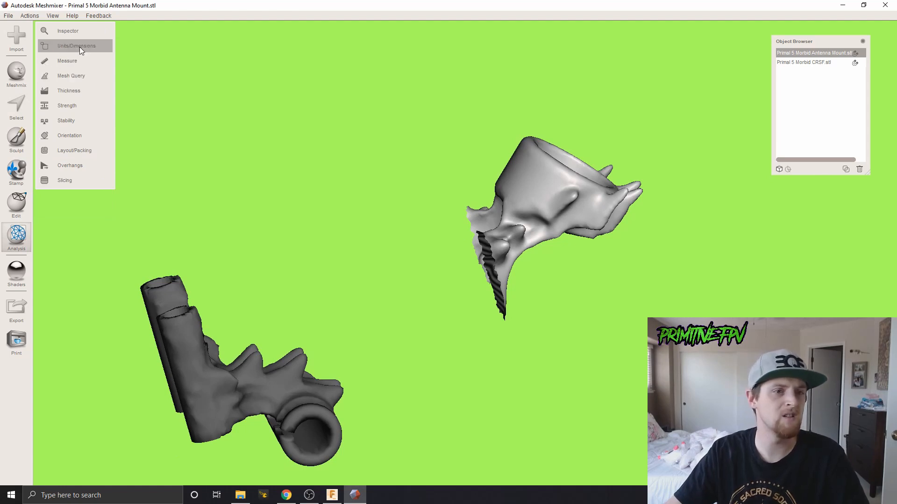
pyautogui.click(71, 35)
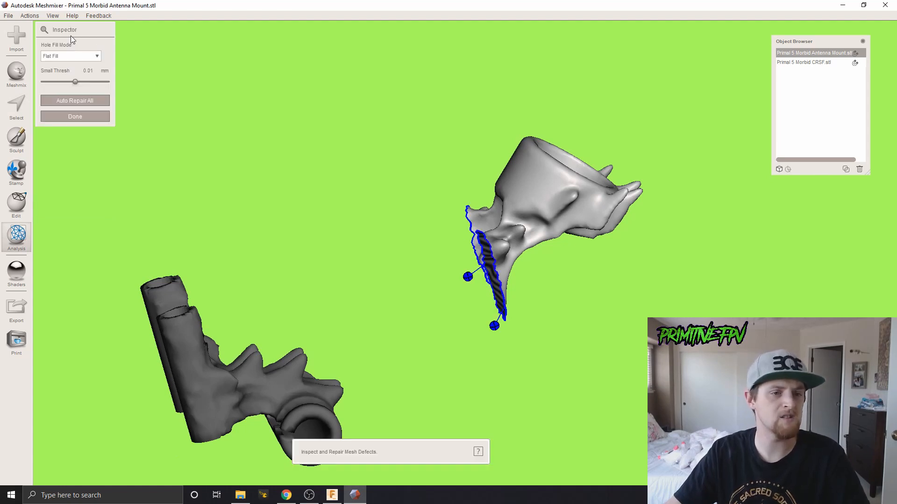
pyautogui.click(71, 100)
pyautogui.moveTo(210, 176); pyautogui.dragTo(360, 292, button='right')
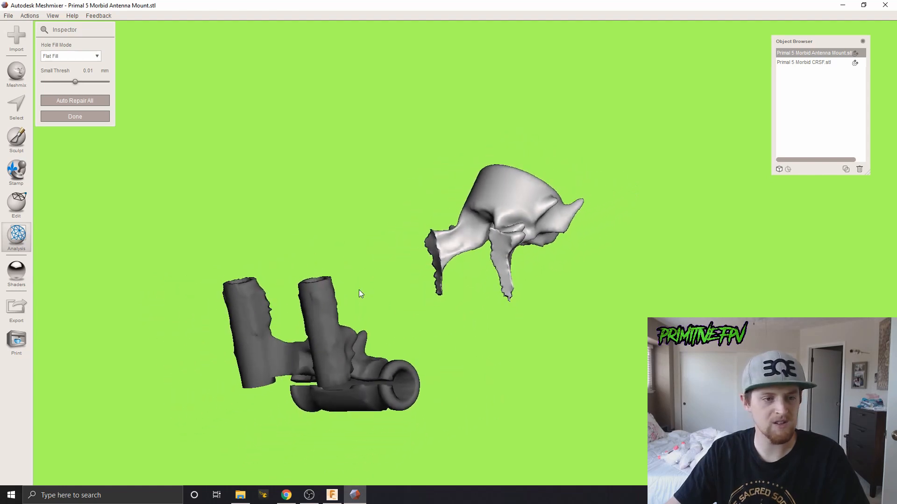
# Transform the antenna mount mesh, moving it over the CRSF mount to an X translation of -123 mm
pyautogui.click(18, 210)
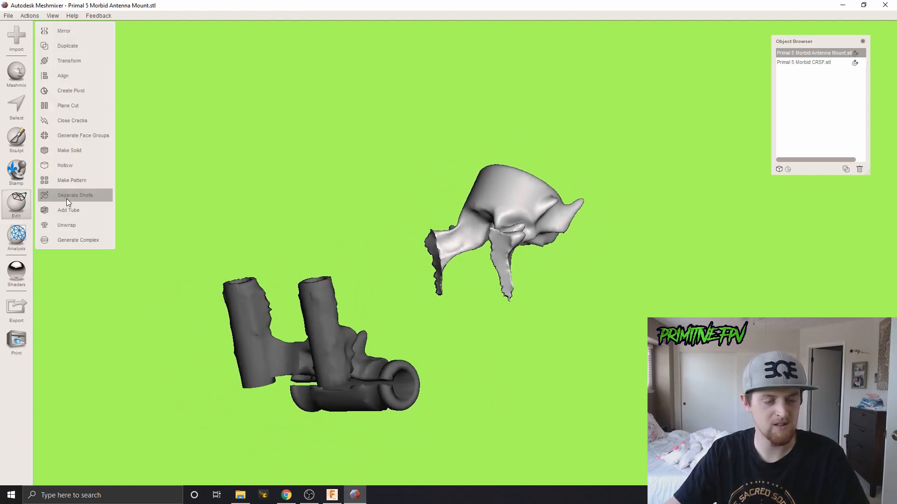
pyautogui.click(72, 61)
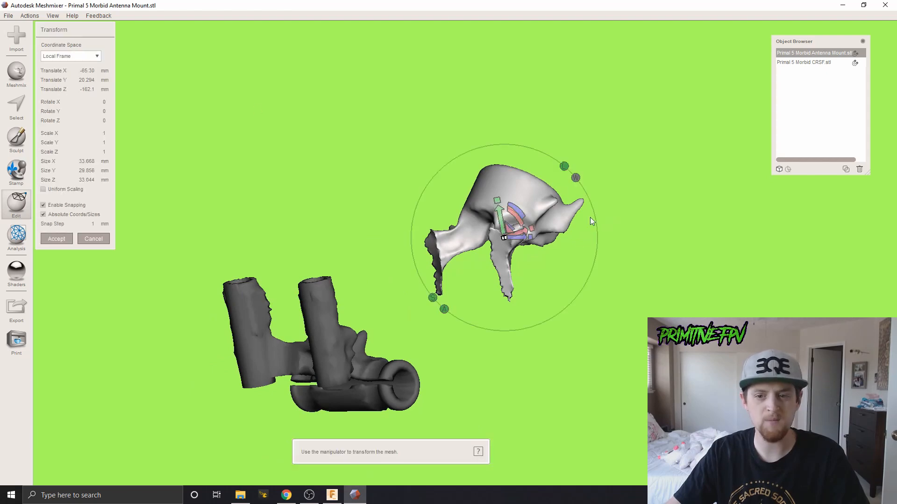
pyautogui.moveTo(590, 217); pyautogui.dragTo(530, 234, button='right')
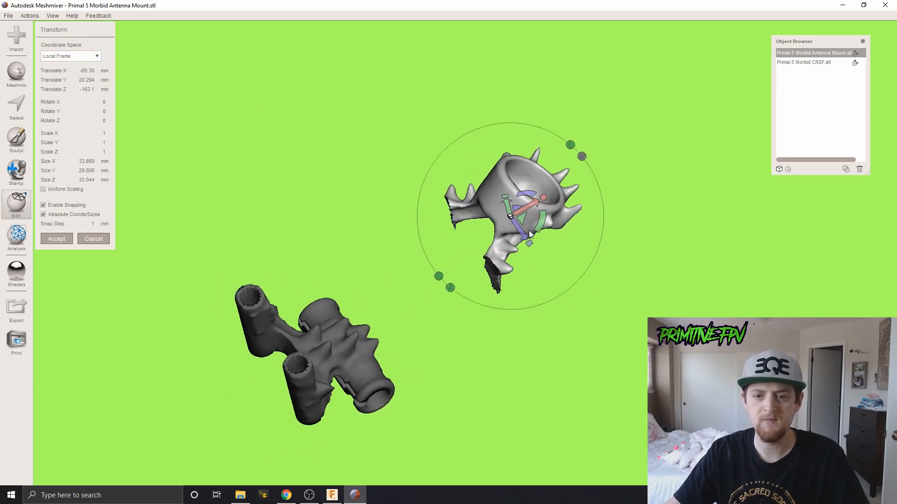
pyautogui.moveTo(530, 202); pyautogui.dragTo(336, 293)
# Fine-tune the antenna mount's position with Z translation -163 mm and a slight X shift against the tubes, and accept the transform
pyautogui.moveTo(335, 320); pyautogui.dragTo(358, 384, button='right')
pyautogui.scroll(5, 316, 395)
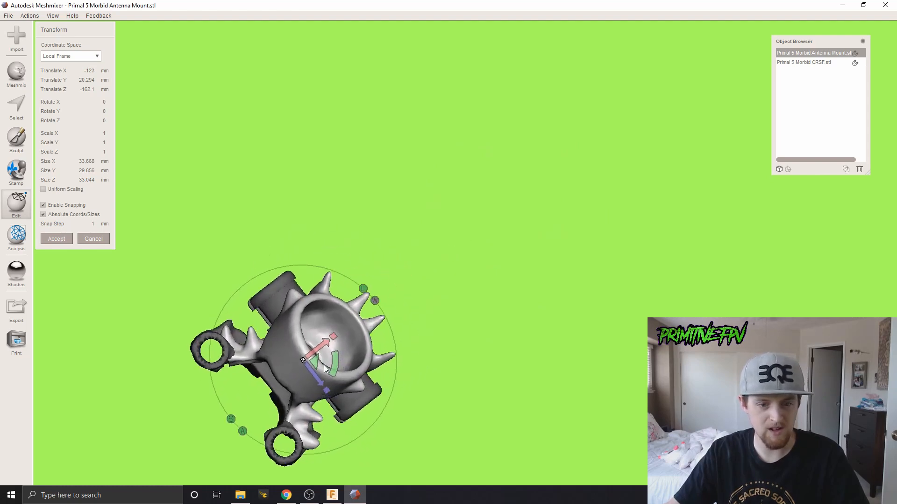
pyautogui.moveTo(316, 395); pyautogui.dragTo(420, 334, button='middle')
pyautogui.scroll(6, 419, 333)
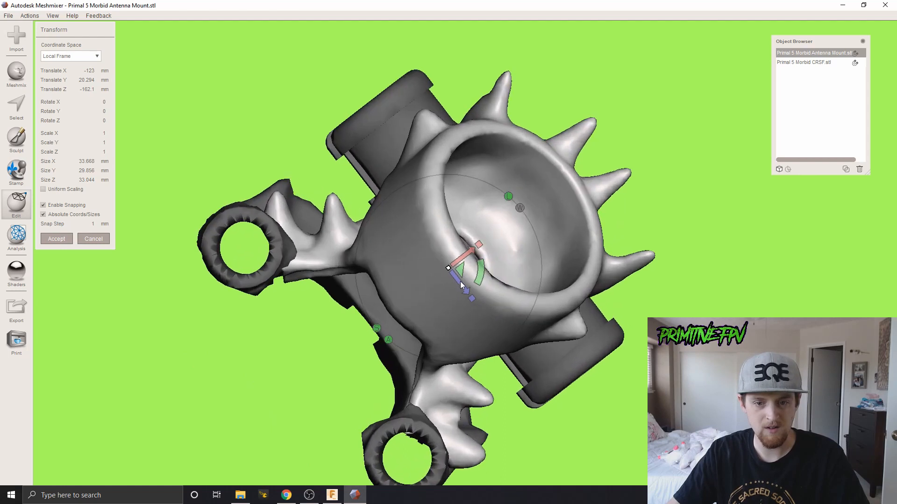
pyautogui.moveTo(461, 281); pyautogui.dragTo(455, 288)
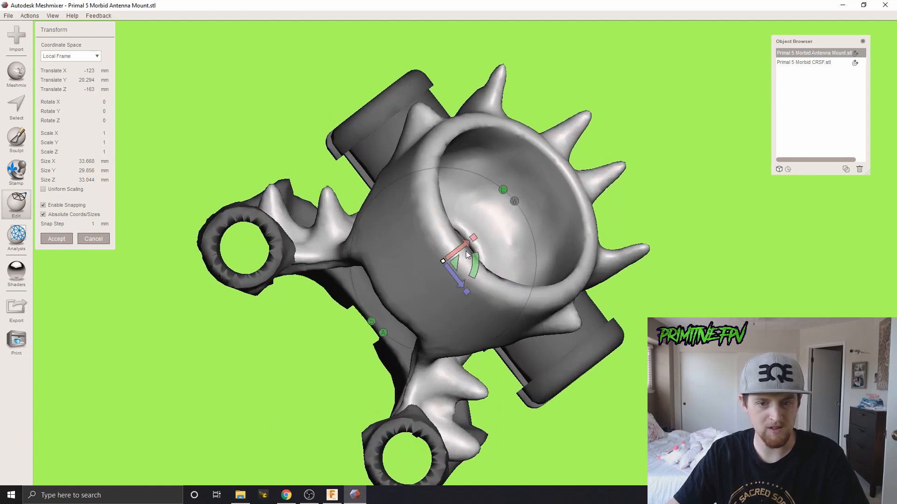
pyautogui.moveTo(458, 254); pyautogui.dragTo(469, 247)
pyautogui.moveTo(439, 327); pyautogui.dragTo(390, 254, button='right')
pyautogui.scroll(3, 430, 283)
pyautogui.moveTo(429, 283); pyautogui.dragTo(321, 241, button='right')
pyautogui.scroll(-5, 481, 290)
pyautogui.press('Return')
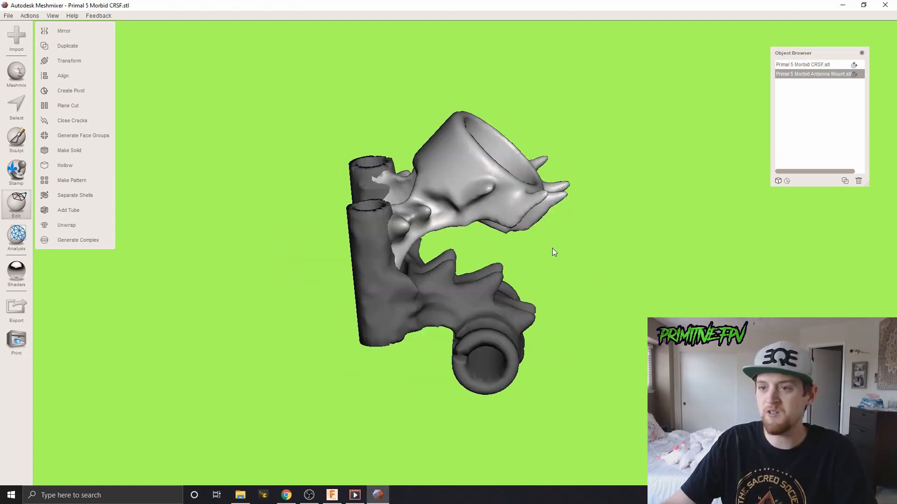
# Select both the CRSF and antenna mount meshes and combine them into one object
pyautogui.moveTo(553, 252)
pyautogui.mouseDown(button='right')
pyautogui.moveTo(560, 228)
pyautogui.moveTo(546, 244)
pyautogui.mouseUp(button='right')
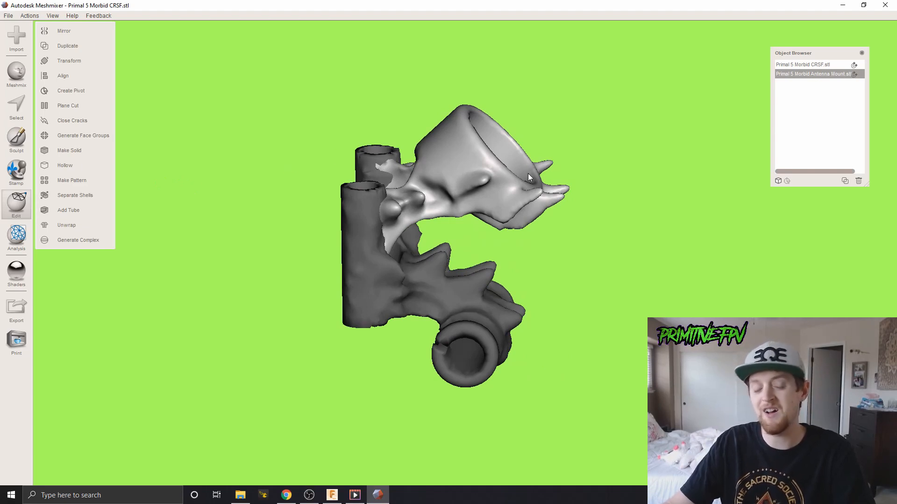
pyautogui.moveTo(362, 233); pyautogui.dragTo(402, 230, button='right')
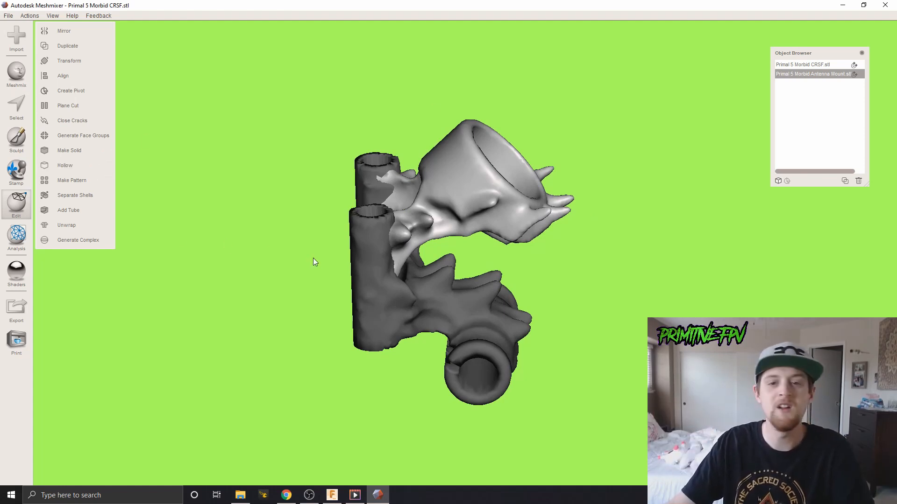
pyautogui.moveTo(313, 257); pyautogui.dragTo(366, 225, button='right')
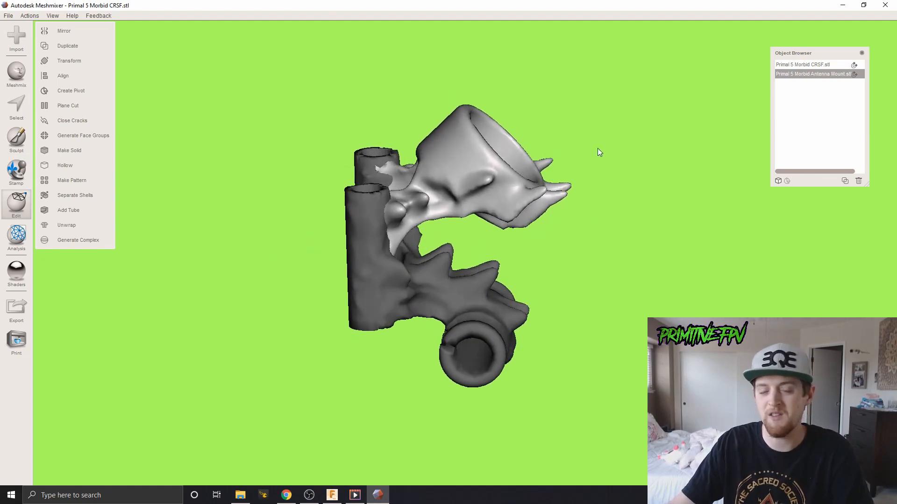
pyautogui.keyDown('shift'); pyautogui.click(810, 75); pyautogui.keyUp('shift')
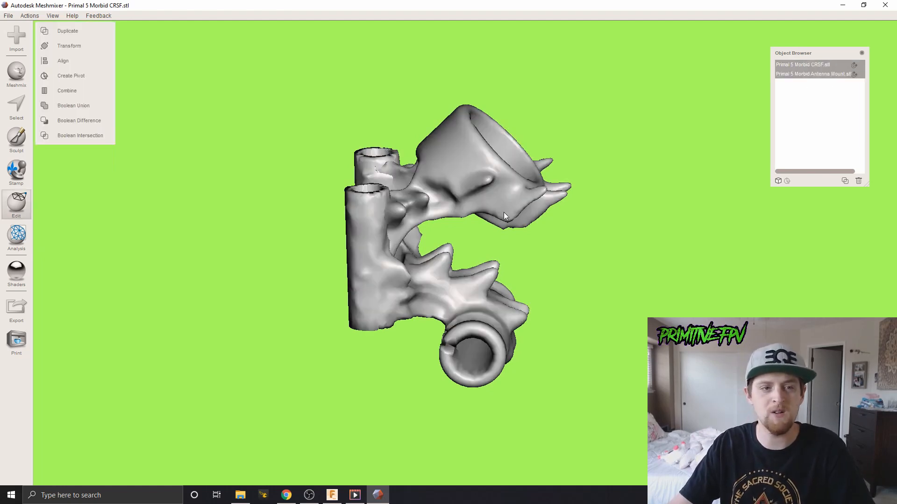
pyautogui.click(66, 91)
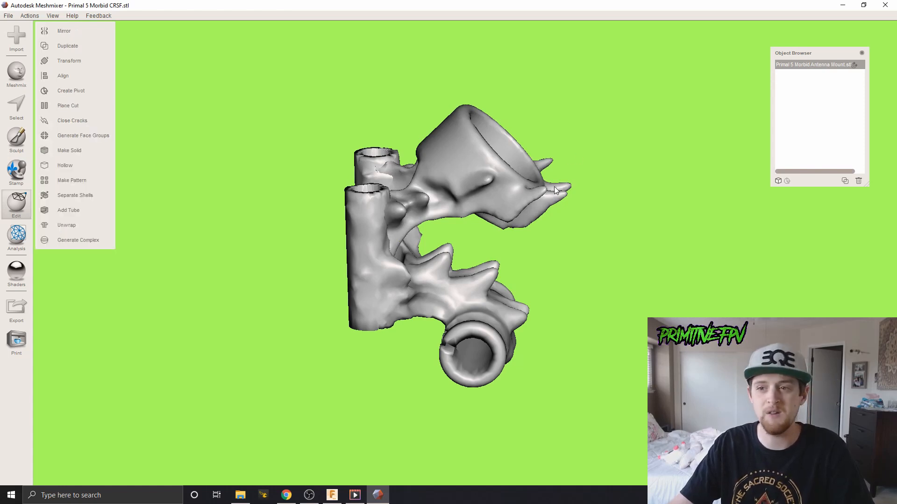
# Check the combined object's separate shells by selecting the antenna part and the CRSF part in turn, and clear the selection
pyautogui.moveTo(554, 187); pyautogui.dragTo(164, 188, button='right')
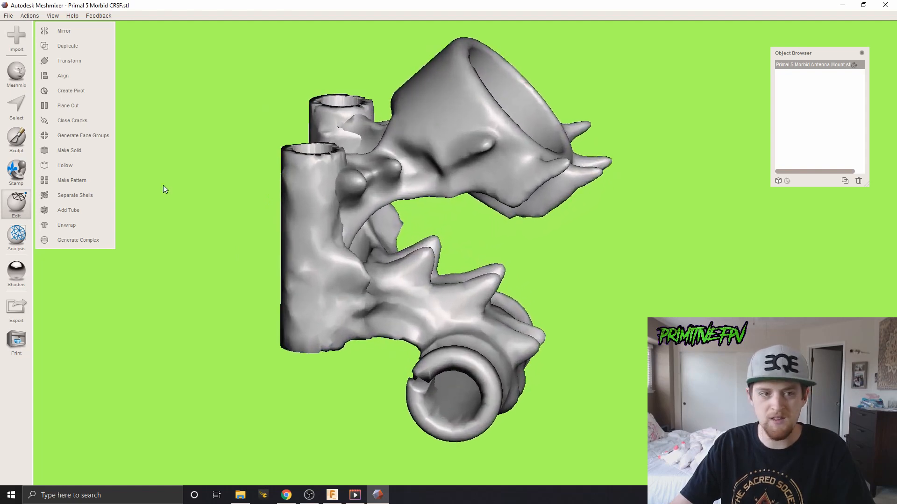
pyautogui.click(10, 106)
pyautogui.click(442, 120)
pyautogui.doubleClick(442, 119)
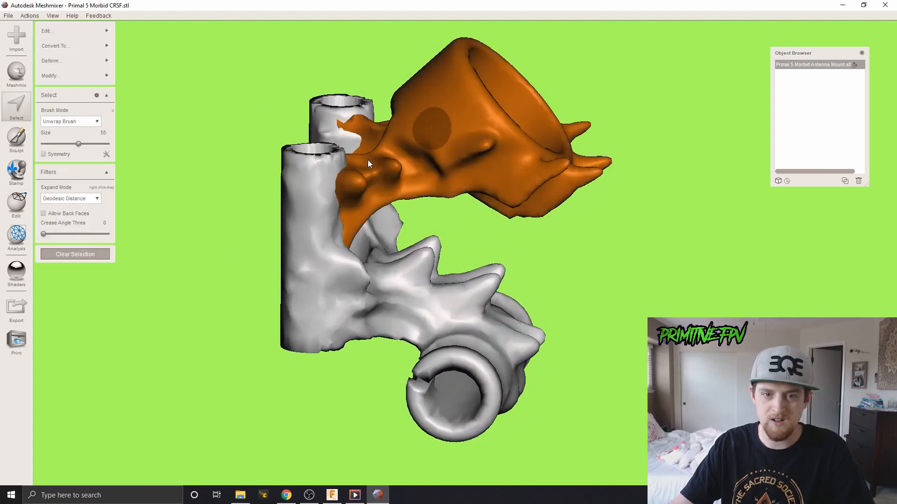
pyautogui.click(304, 203)
pyautogui.doubleClick(305, 203)
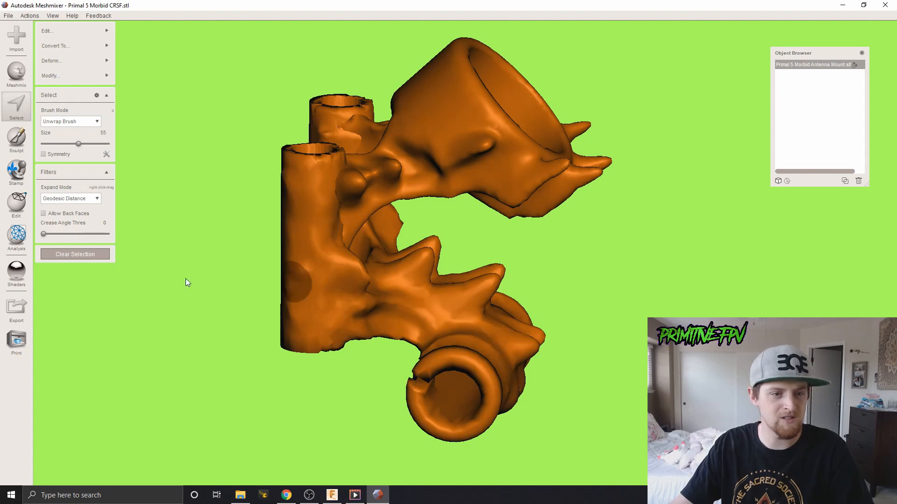
pyautogui.press('Escape')
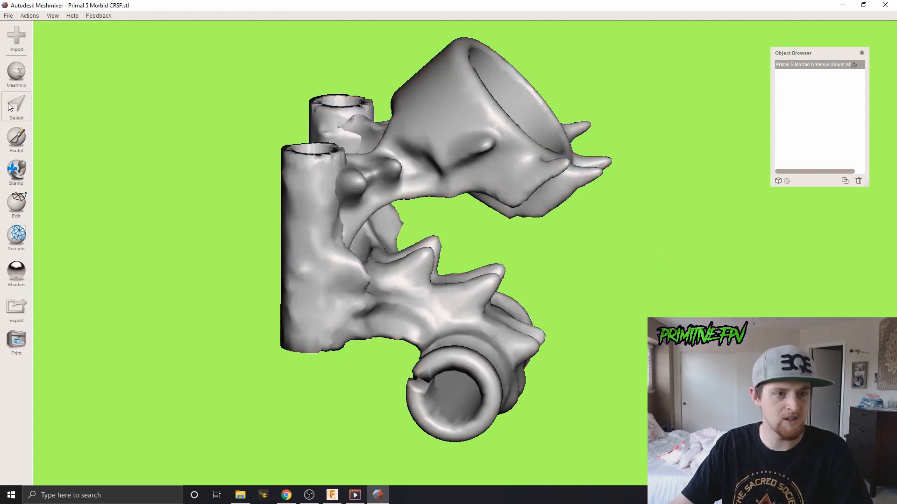
# Save the scene in the 3D Objects folder as rgawqgrae in Meshmixer Format (*.mix)
pyautogui.click(17, 211)
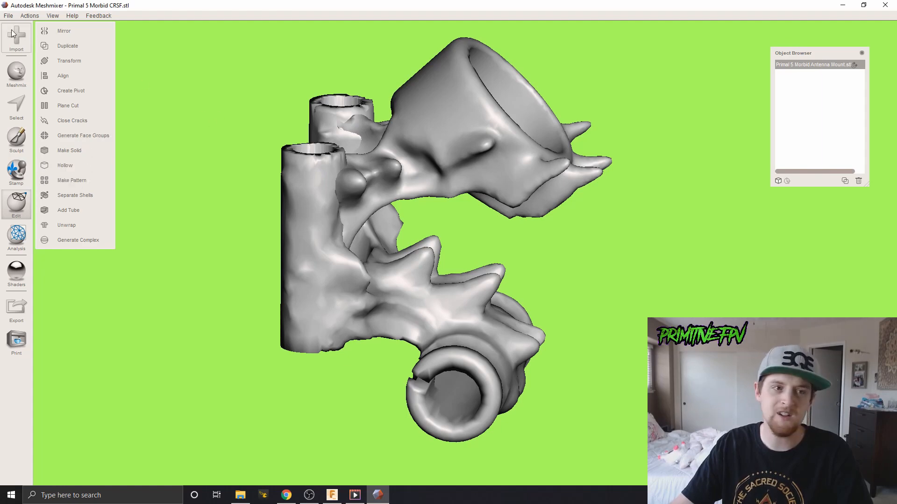
pyautogui.click(8, 16)
pyautogui.click(19, 46)
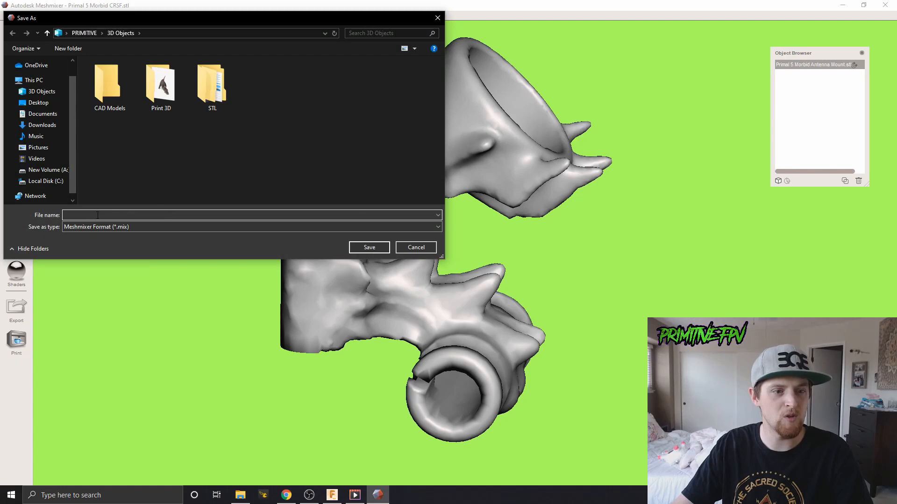
pyautogui.click(41, 91)
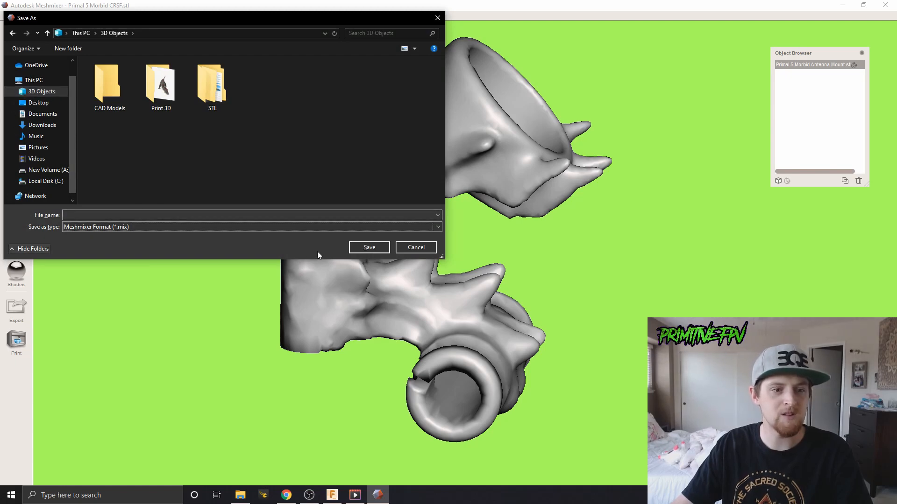
pyautogui.write('rgawqgrae')
pyautogui.click(371, 248)
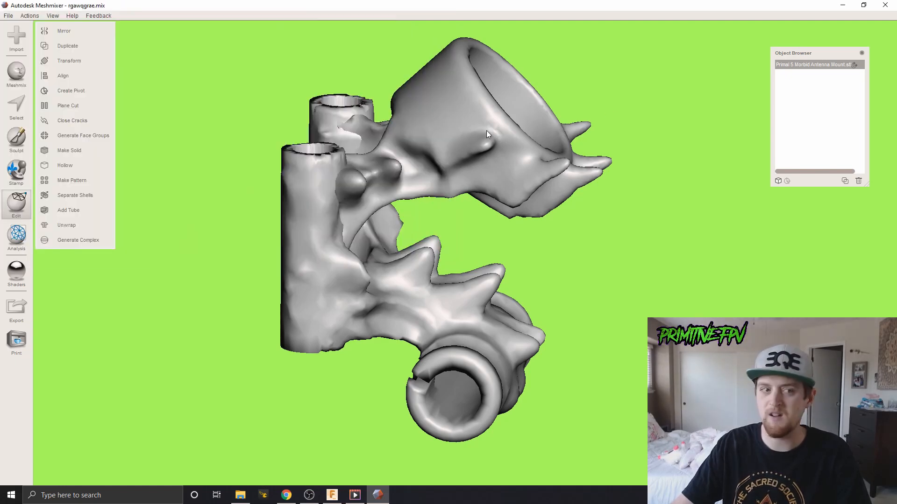
# Fuse the combined mount with Make Solid, using solid type Fast with solid accuracy and mesh density 128, and accept it
pyautogui.click(76, 151)
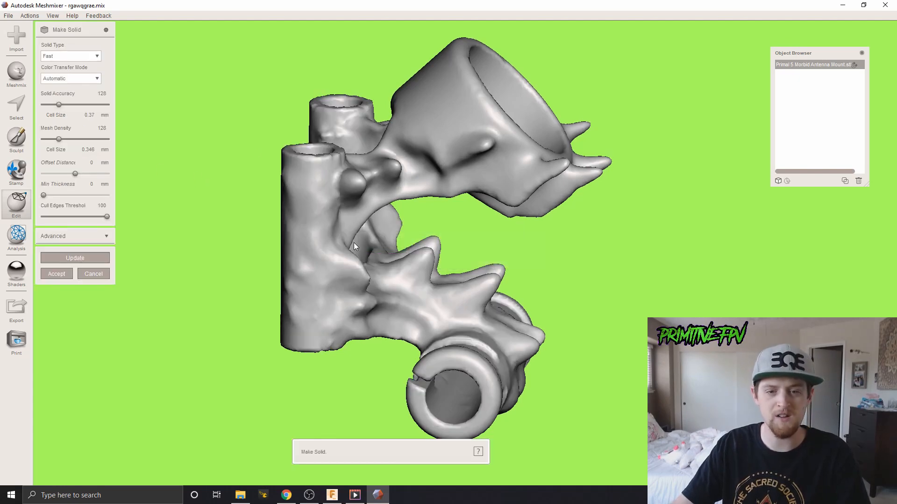
pyautogui.moveTo(354, 242); pyautogui.dragTo(380, 236, button='right')
pyautogui.scroll(3, 380, 165)
pyautogui.moveTo(380, 166); pyautogui.dragTo(371, 207, button='middle')
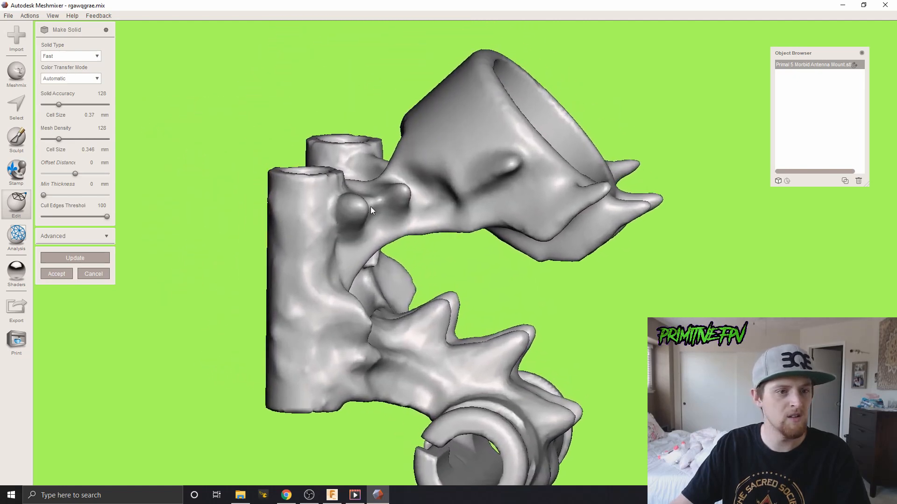
pyautogui.scroll(2, 371, 207)
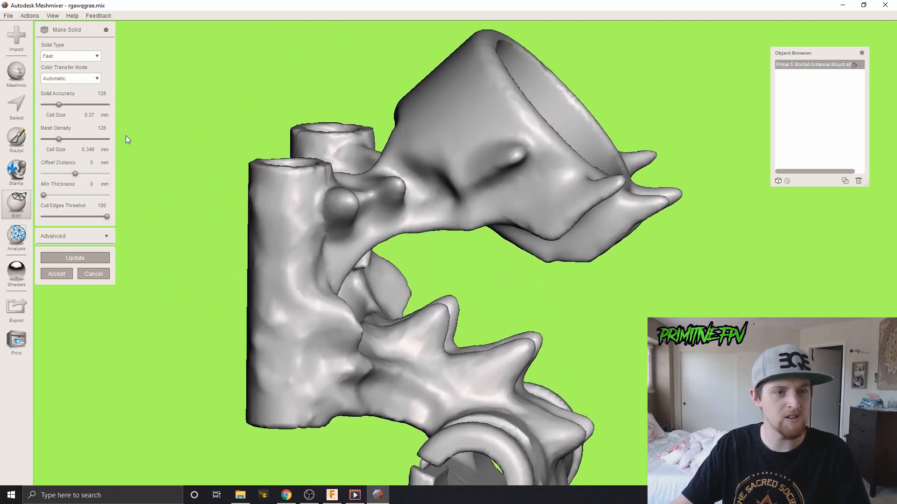
pyautogui.scroll(-2, 184, 170)
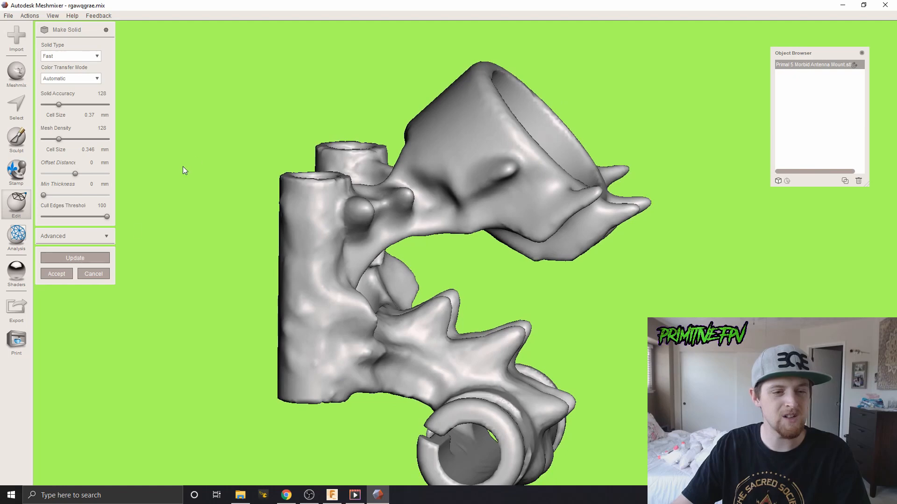
pyautogui.click(52, 278)
# Delete the original combined mesh, keeping only the solid version of the mount
pyautogui.moveTo(568, 255)
pyautogui.mouseDown(button='right')
pyautogui.moveTo(433, 257)
pyautogui.moveTo(488, 244)
pyautogui.moveTo(556, 248)
pyautogui.mouseUp(button='right')
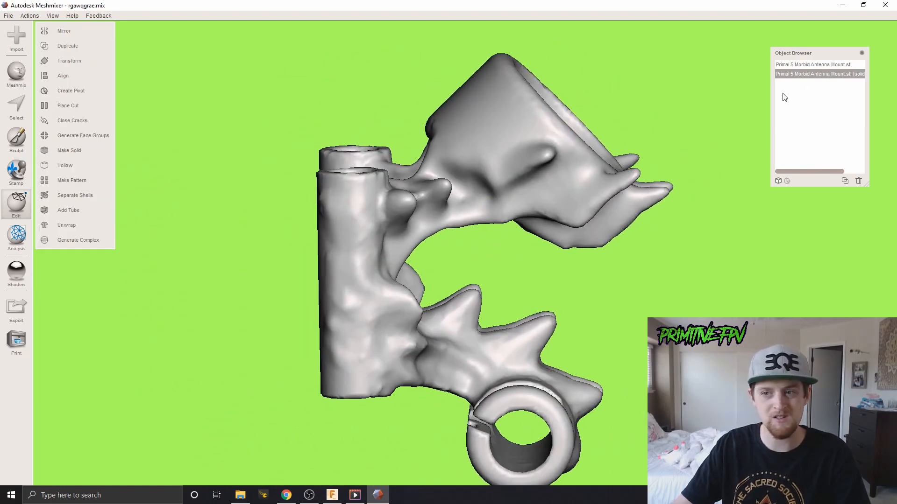
pyautogui.click(826, 66)
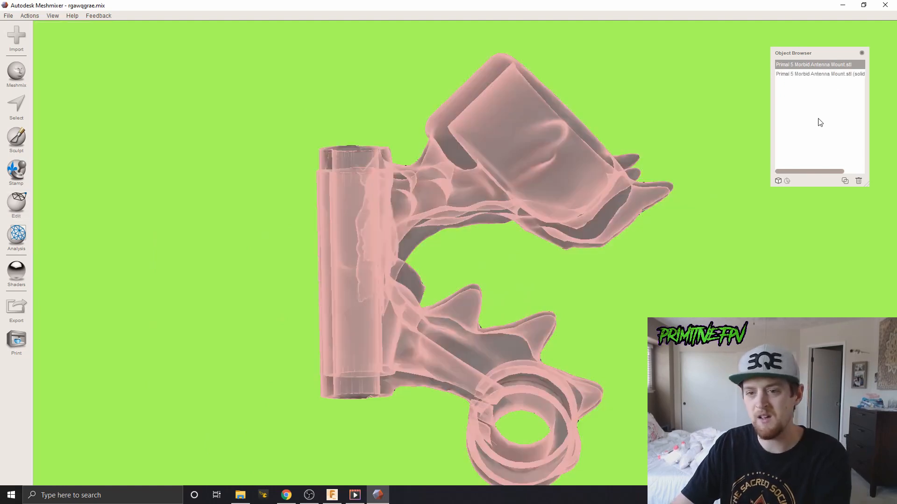
pyautogui.press('Delete')
pyautogui.click(809, 64)
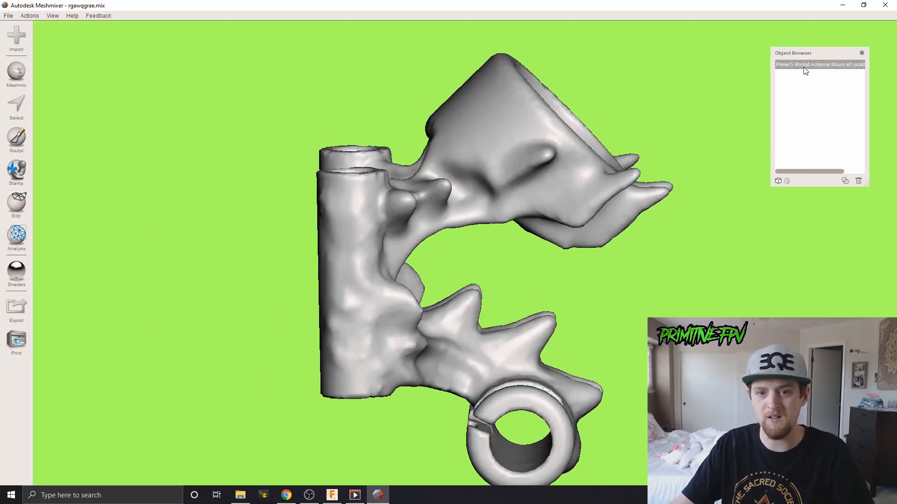
# Delete the tiny floating fragment in the gap beside the antenna arm's end, next to the tubular post
pyautogui.moveTo(607, 235); pyautogui.dragTo(496, 196, button='right')
pyautogui.scroll(1, 494, 193)
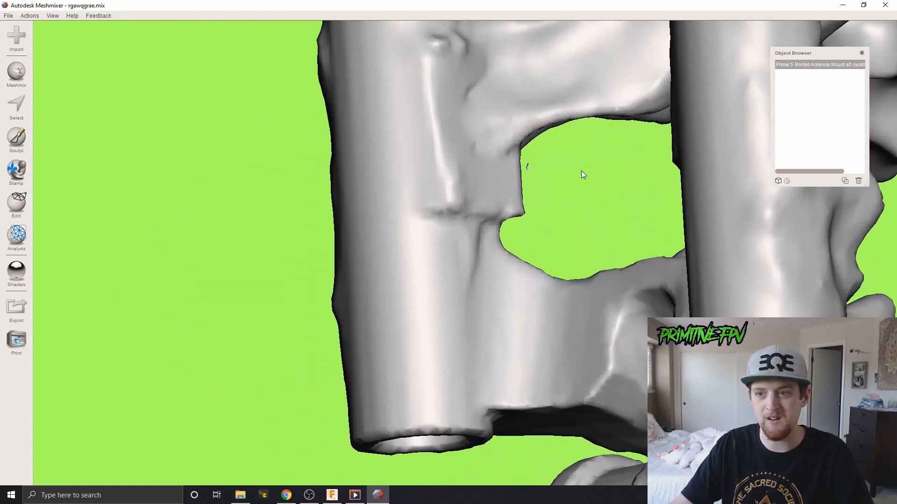
pyautogui.moveTo(581, 171); pyautogui.dragTo(460, 170, button='middle')
pyautogui.scroll(1, 491, 217)
pyautogui.scroll(1, 461, 169)
pyautogui.scroll(2, 460, 169)
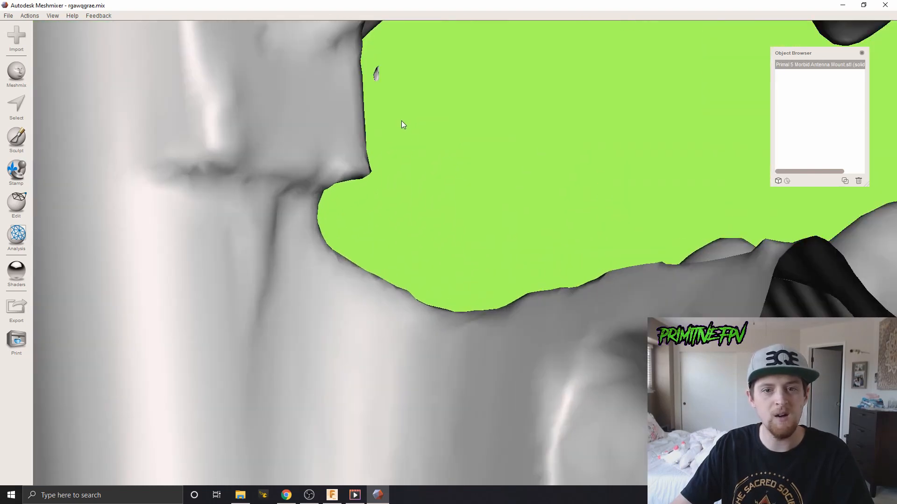
pyautogui.scroll(-1, 402, 121)
pyautogui.moveTo(390, 70); pyautogui.dragTo(398, 164, button='middle')
pyautogui.scroll(4, 419, 181)
pyautogui.scroll(-2, 383, 184)
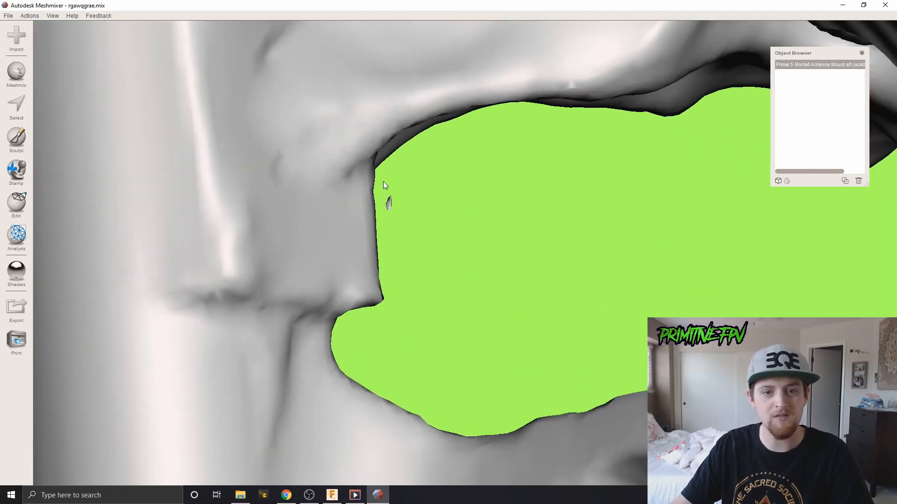
pyautogui.click(12, 112)
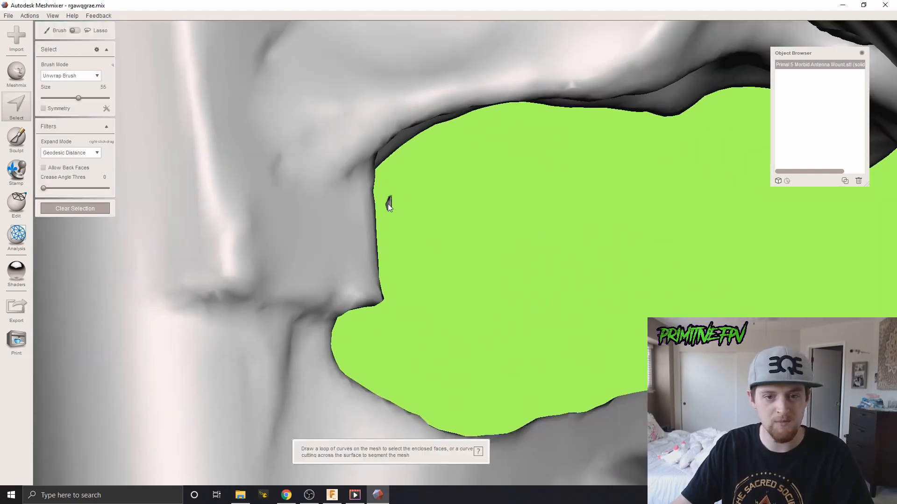
pyautogui.click(389, 203)
pyautogui.press('Delete')
pyautogui.scroll(-5, 562, 262)
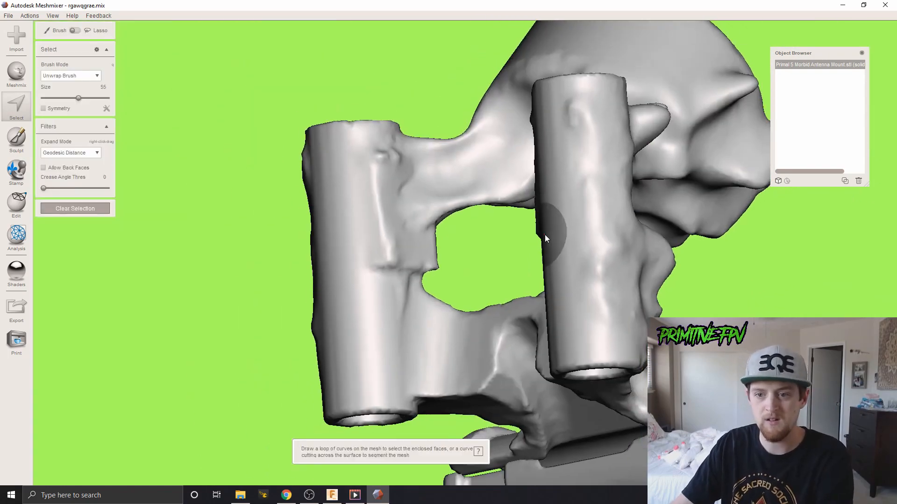
# Refine the mesh with the Refine sculpting brush on the ledge where the arm joins the tubular post, beside the opening
pyautogui.moveTo(544, 235); pyautogui.dragTo(465, 300, button='right')
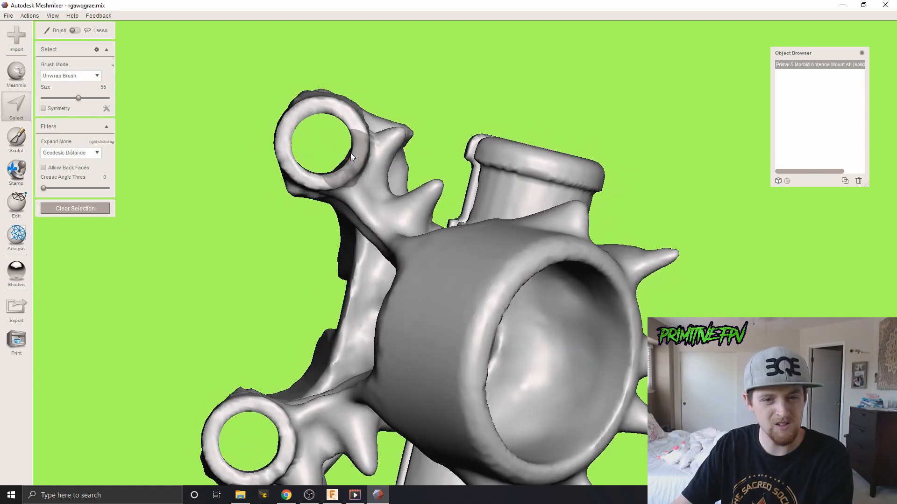
pyautogui.moveTo(344, 162); pyautogui.dragTo(470, 264, button='right')
pyautogui.scroll(3, 383, 231)
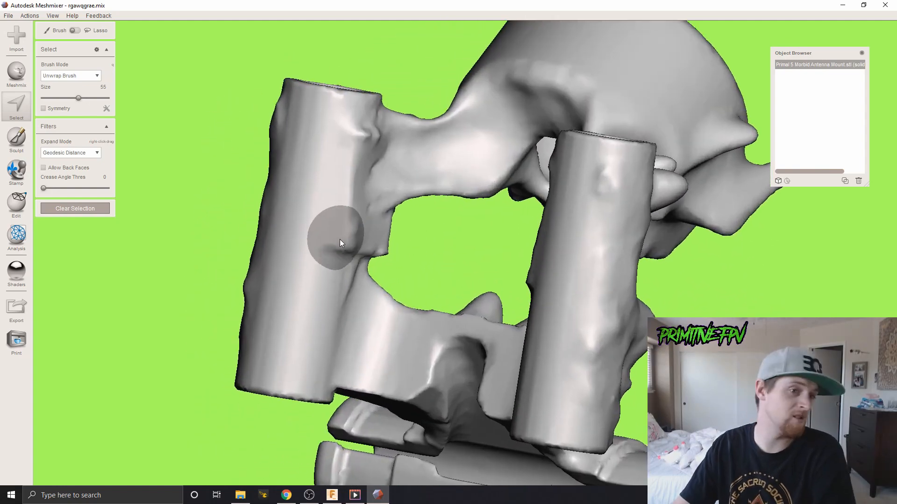
pyautogui.click(16, 139)
pyautogui.click(60, 52)
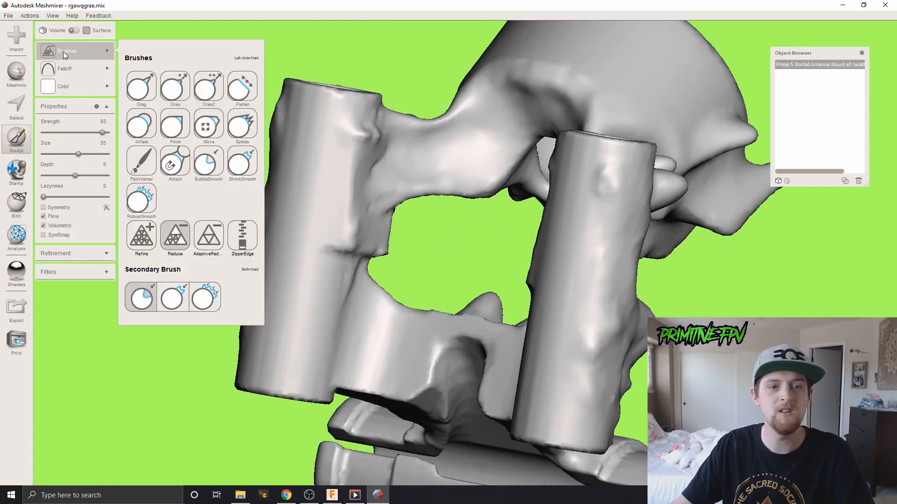
pyautogui.click(201, 134)
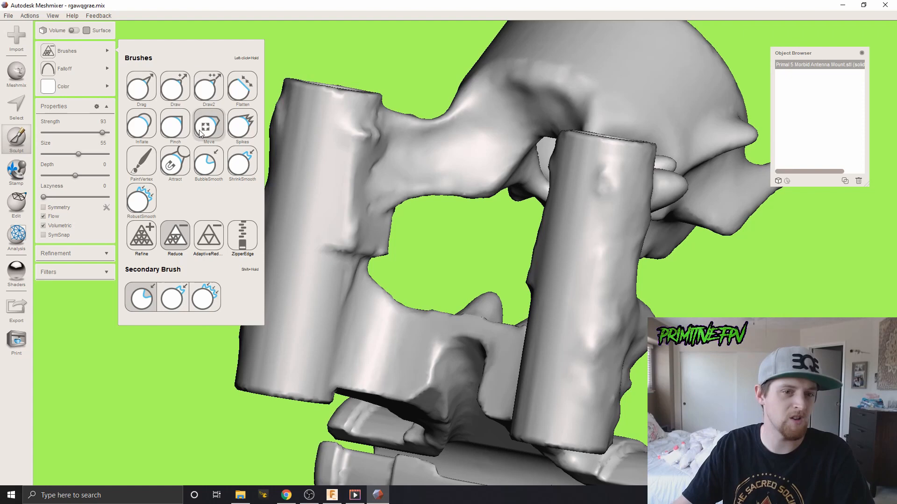
pyautogui.click(143, 233)
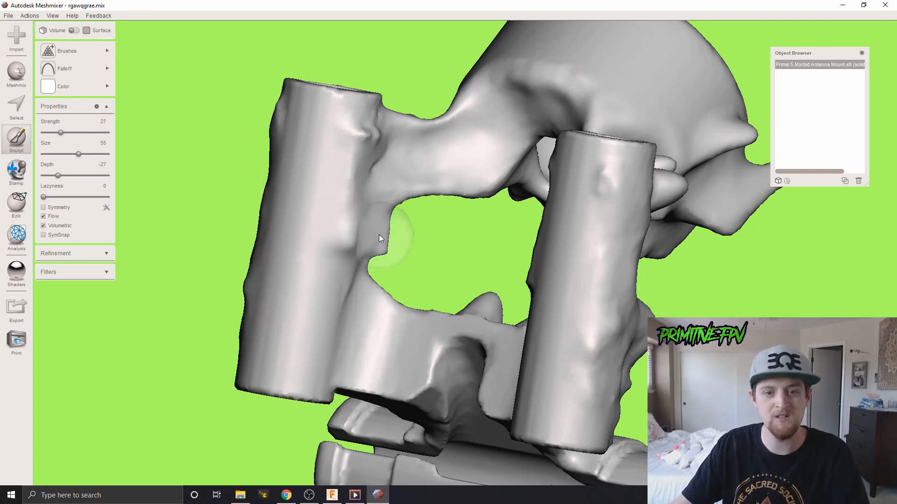
pyautogui.moveTo(380, 234)
pyautogui.mouseDown()
pyautogui.moveTo(360, 167)
pyautogui.moveTo(370, 139)
pyautogui.moveTo(347, 243)
pyautogui.mouseUp()
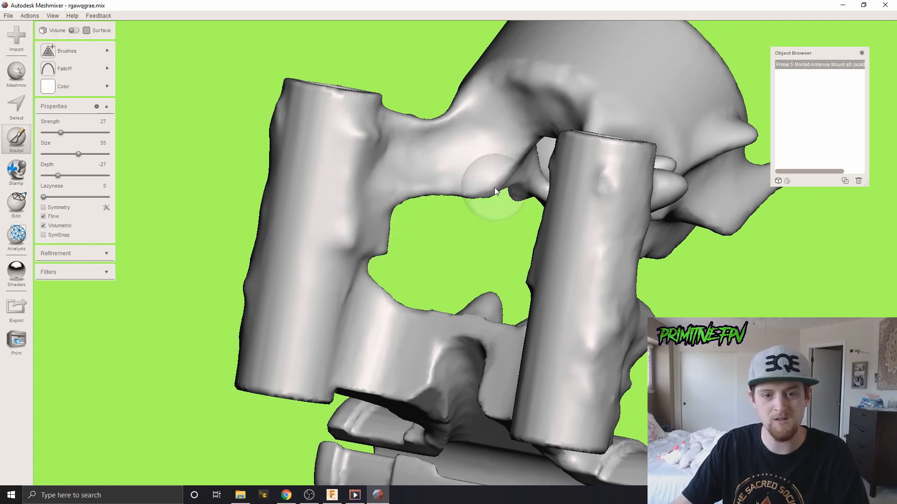
# Display the mesh wireframe and examine the triangle density on the tubular posts and around the opening from both sides
pyautogui.press('w')
pyautogui.scroll(-2, 441, 200)
pyautogui.scroll(5, 452, 200)
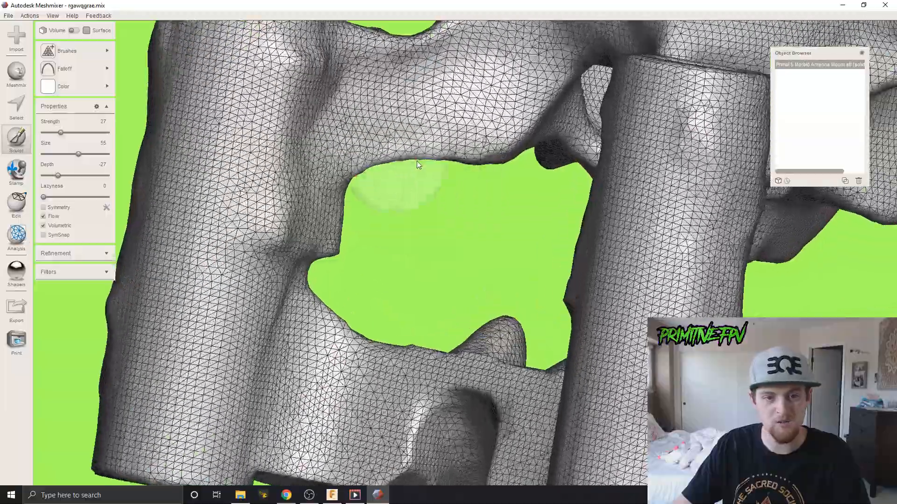
pyautogui.moveTo(416, 161); pyautogui.dragTo(343, 188, button='right')
pyautogui.moveTo(343, 188); pyautogui.dragTo(565, 166, button='middle')
pyautogui.scroll(-2, 590, 156)
pyautogui.moveTo(692, 193); pyautogui.dragTo(397, 192, button='middle')
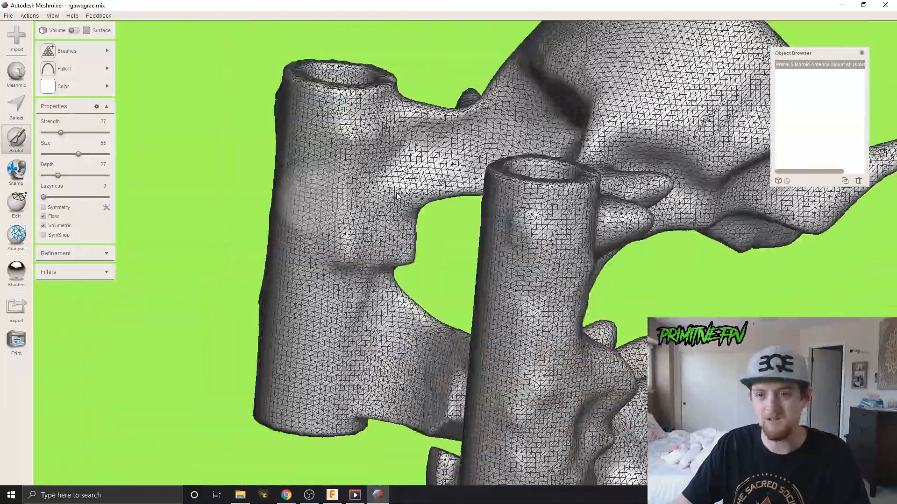
pyautogui.scroll(-3, 495, 180)
pyautogui.moveTo(666, 288)
pyautogui.mouseDown(button='right')
pyautogui.moveTo(584, 263)
pyautogui.moveTo(594, 224)
pyautogui.moveTo(597, 282)
pyautogui.moveTo(551, 196)
pyautogui.mouseUp(button='right')
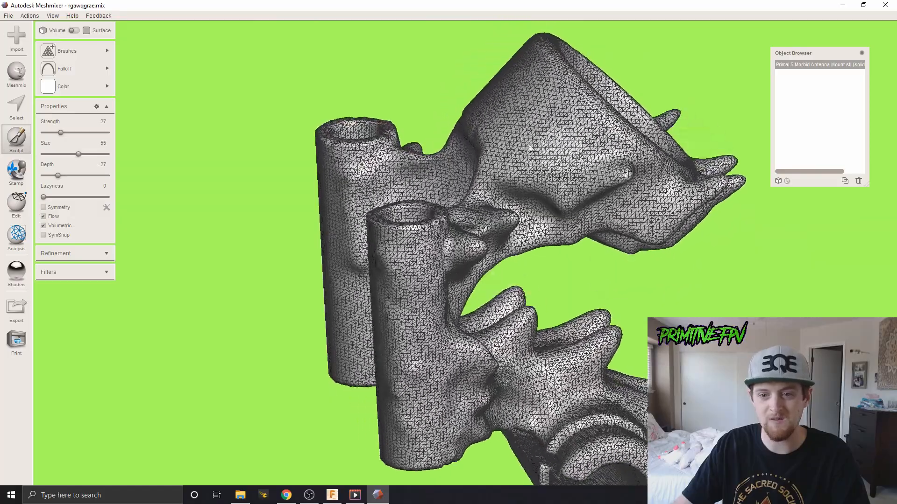
pyautogui.moveTo(407, 240); pyautogui.dragTo(459, 231, button='right')
pyautogui.scroll(3, 458, 230)
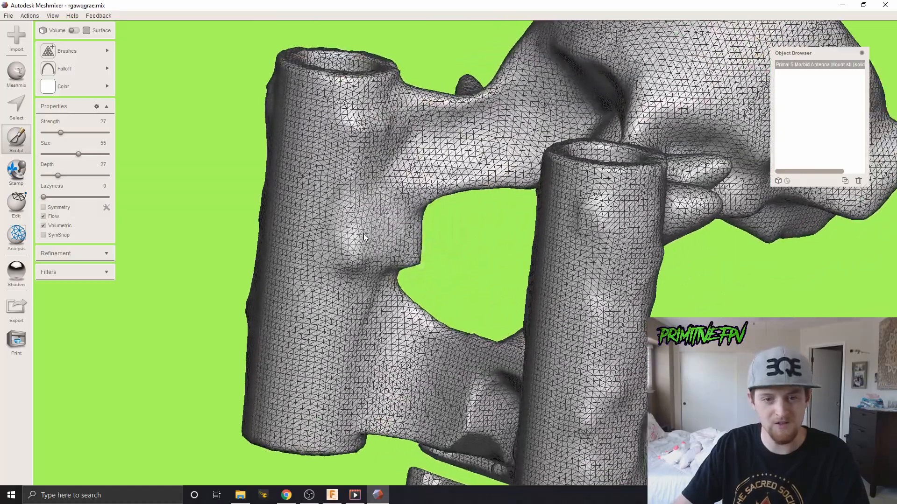
pyautogui.scroll(5, 363, 234)
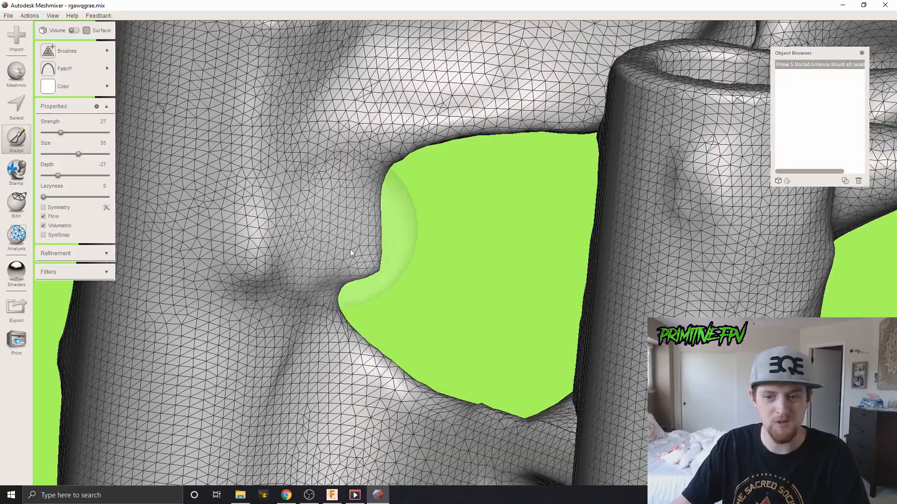
pyautogui.moveTo(349, 248)
pyautogui.mouseDown(button='right')
pyautogui.moveTo(571, 270)
pyautogui.moveTo(624, 287)
pyautogui.moveTo(608, 285)
pyautogui.mouseUp(button='right')
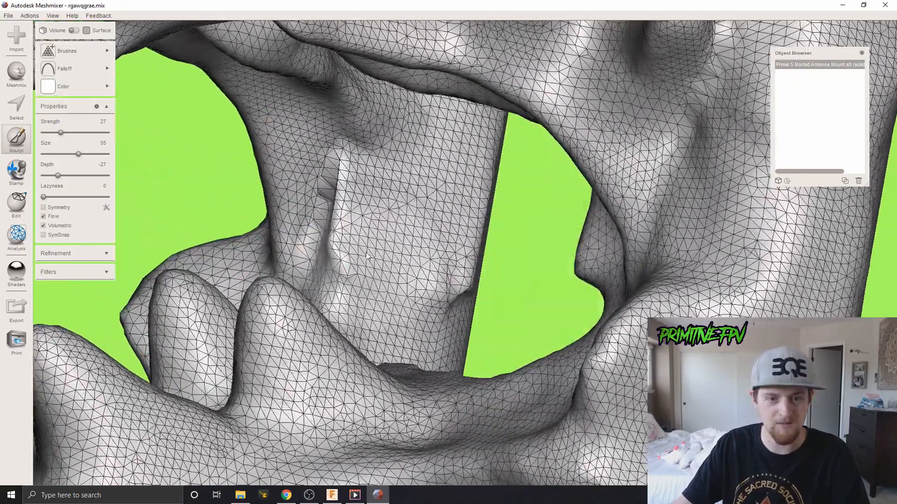
pyautogui.moveTo(338, 241)
pyautogui.mouseDown(button='right')
pyautogui.moveTo(383, 240)
pyautogui.moveTo(142, 116)
pyautogui.mouseUp(button='right')
# Smooth the ledge where the arm meets the tubular post beside the opening with the BubbleSmooth sculpting brush
pyautogui.moveTo(74, 60)
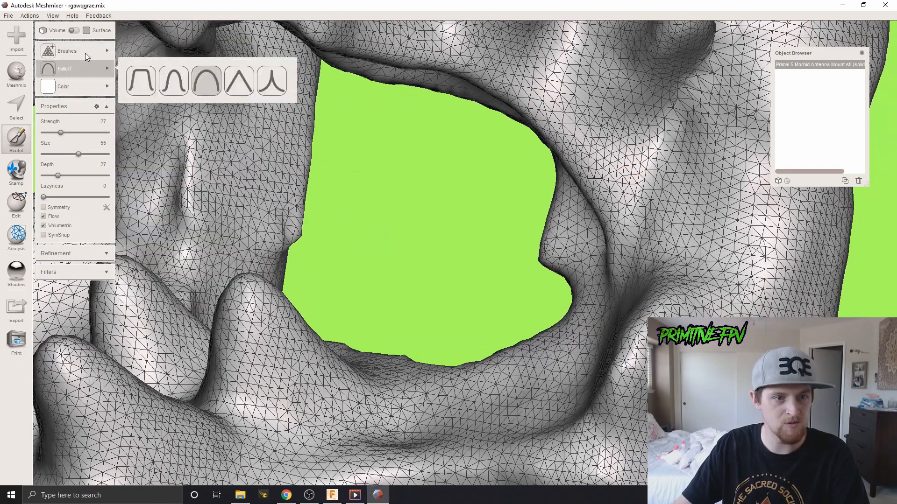
pyautogui.click(206, 163)
pyautogui.moveTo(206, 164)
pyautogui.mouseDown()
pyautogui.moveTo(254, 162)
pyautogui.moveTo(231, 156)
pyautogui.moveTo(217, 167)
pyautogui.moveTo(278, 180)
pyautogui.moveTo(273, 195)
pyautogui.mouseUp()
pyautogui.moveTo(273, 194); pyautogui.dragTo(279, 165, button='right')
pyautogui.scroll(-4, 285, 161)
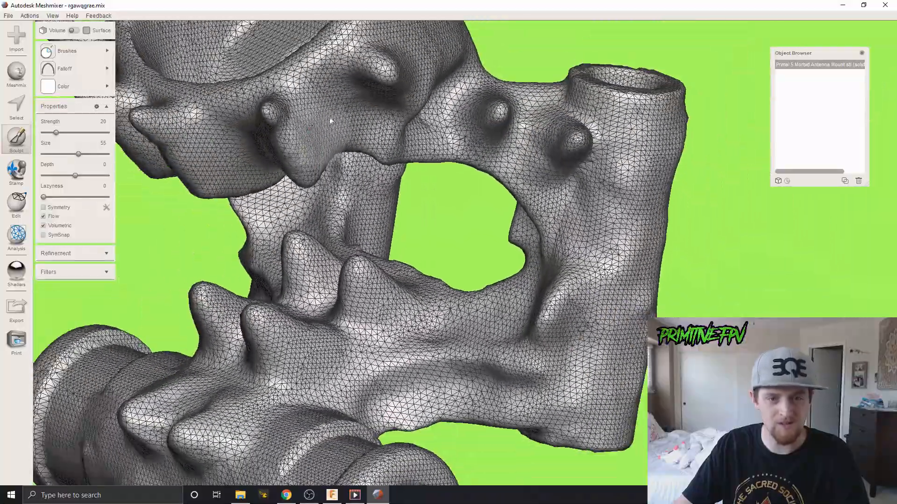
pyautogui.moveTo(331, 120)
pyautogui.mouseDown(button='right')
pyautogui.moveTo(335, 252)
pyautogui.moveTo(325, 265)
pyautogui.moveTo(300, 257)
pyautogui.moveTo(296, 265)
pyautogui.moveTo(282, 232)
pyautogui.moveTo(416, 173)
pyautogui.moveTo(633, 155)
pyautogui.moveTo(371, 293)
pyautogui.mouseUp(button='right')
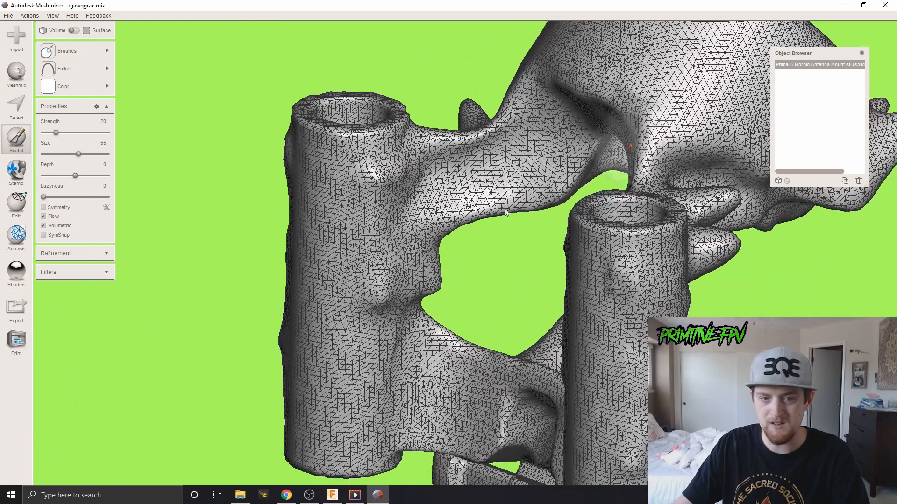
pyautogui.moveTo(455, 277); pyautogui.dragTo(448, 280, button='right')
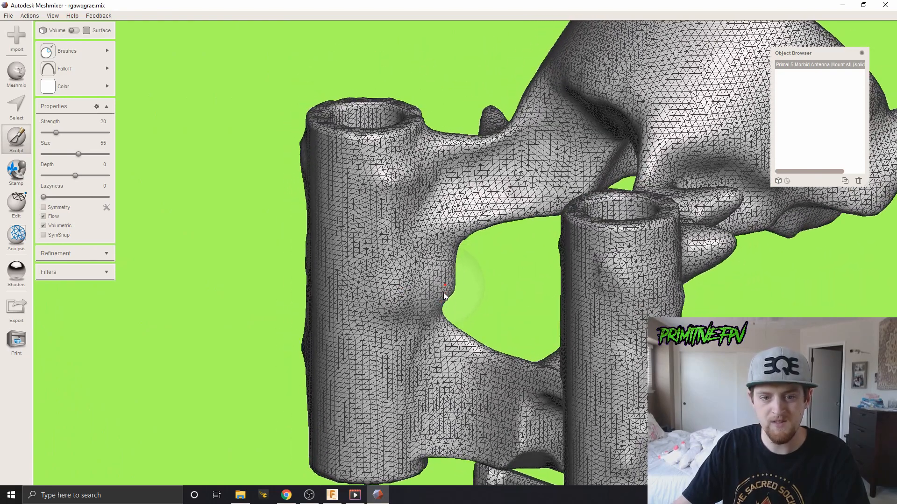
# Export the sculpted mount to the 3D Objects folder in STL Binary Format (*.stl)
pyautogui.scroll(-5, 414, 323)
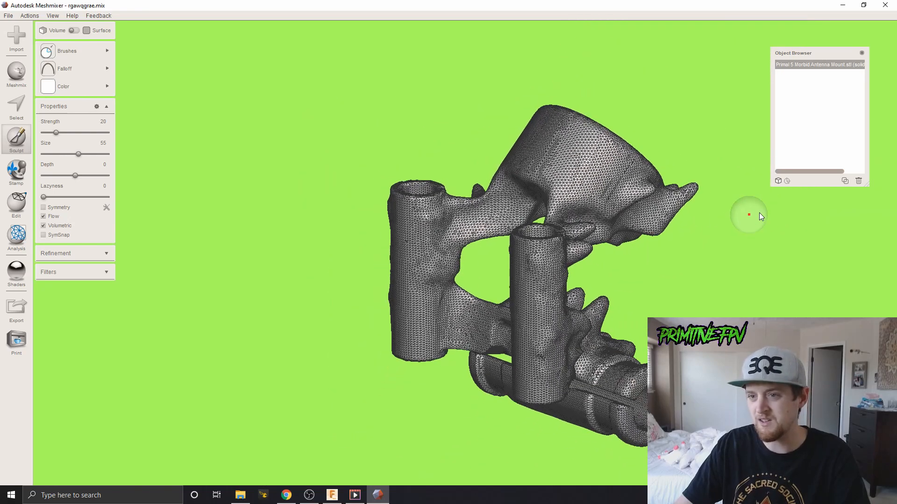
pyautogui.moveTo(761, 216); pyautogui.dragTo(398, 253, button='right')
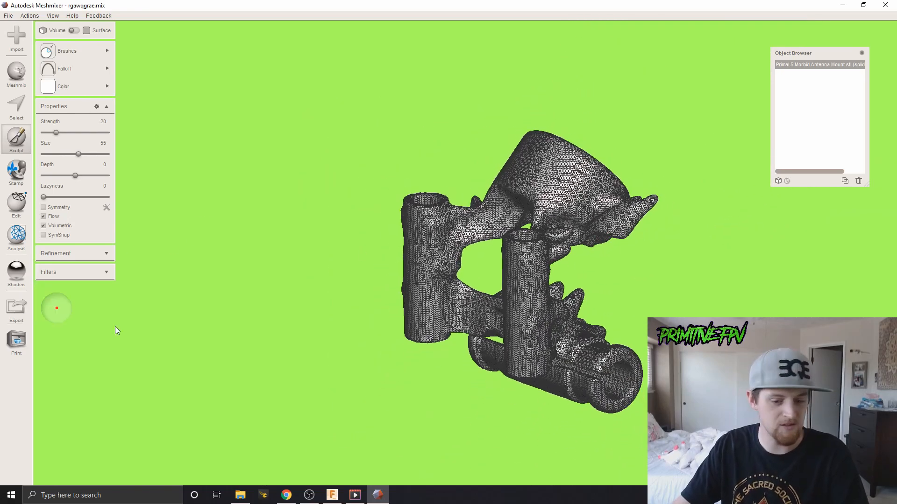
pyautogui.click(16, 311)
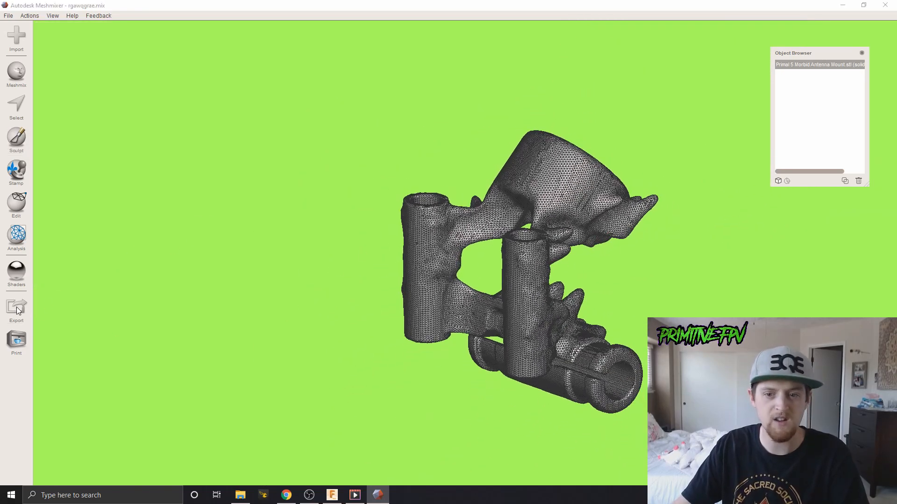
pyautogui.click(18, 311)
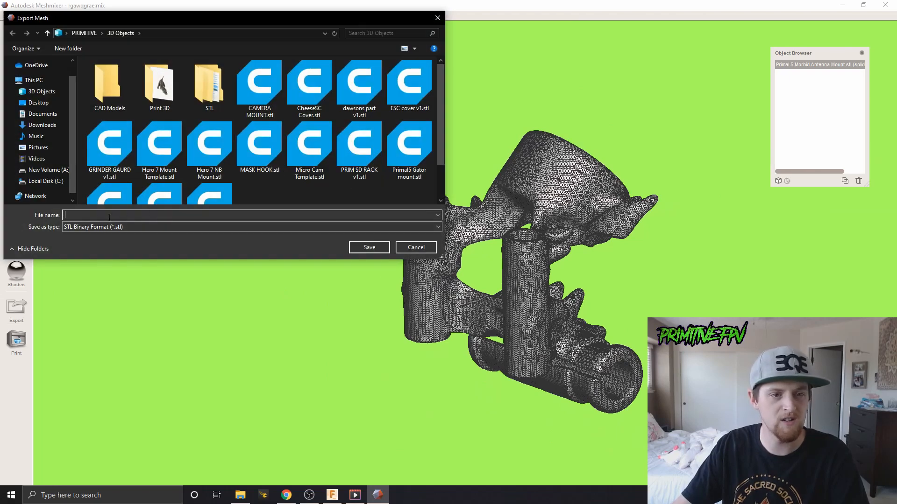
pyautogui.scroll(-1, 306, 149)
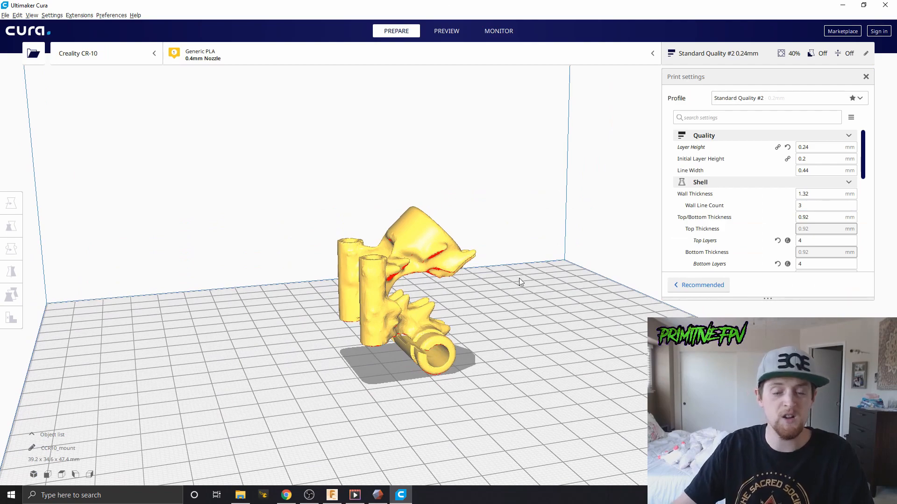
# In Cura, slice the mount into a layer preview and cut down to the cup's layers to examine its walls and infill
pyautogui.moveTo(447, 296); pyautogui.dragTo(516, 312, button='right')
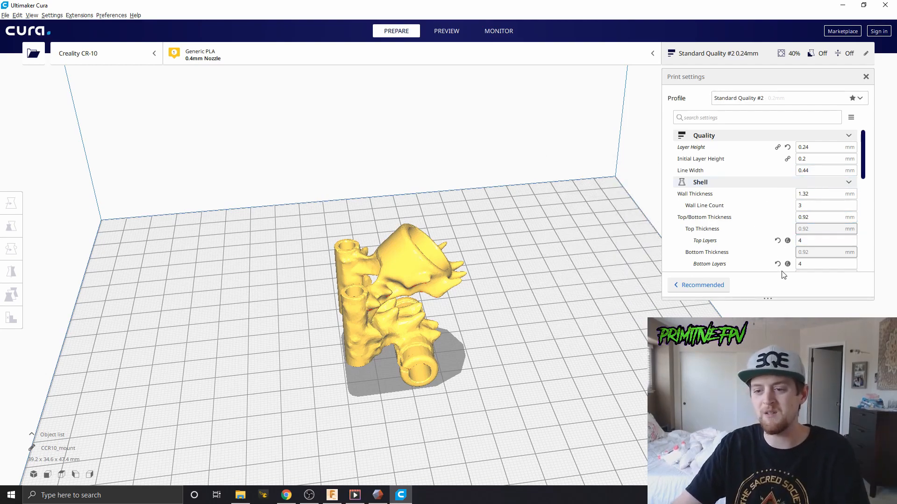
pyautogui.scroll(-5, 806, 224)
pyautogui.scroll(6, 810, 185)
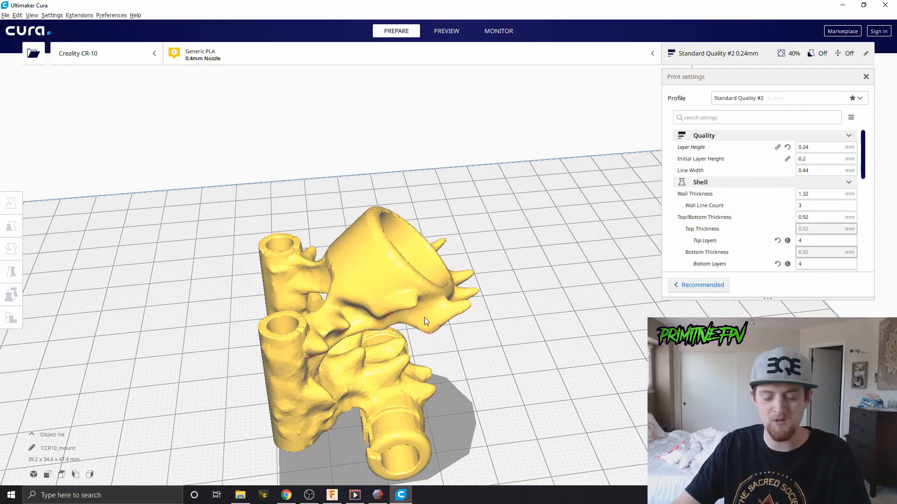
pyautogui.click(447, 32)
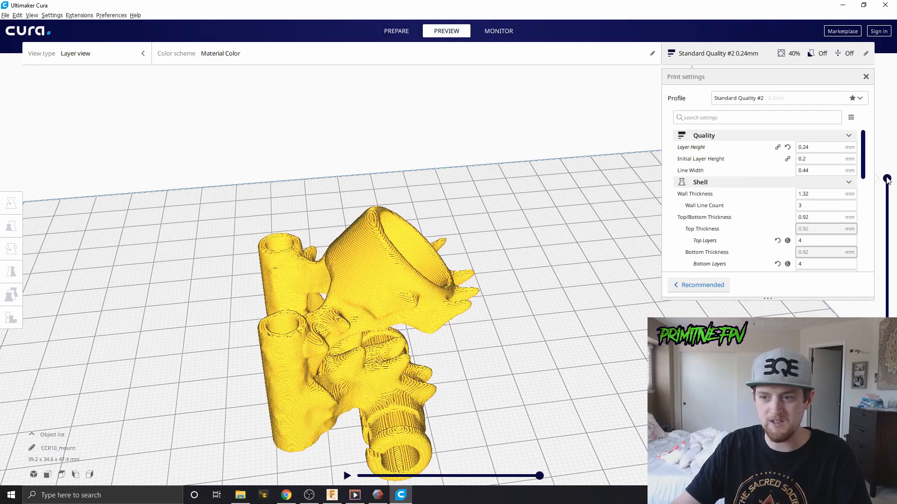
pyautogui.moveTo(887, 183); pyautogui.dragTo(884, 234)
pyautogui.scroll(4, 192, 290)
pyautogui.moveTo(192, 290); pyautogui.dragTo(311, 289, button='middle')
pyautogui.moveTo(311, 293); pyautogui.dragTo(601, 204, button='right')
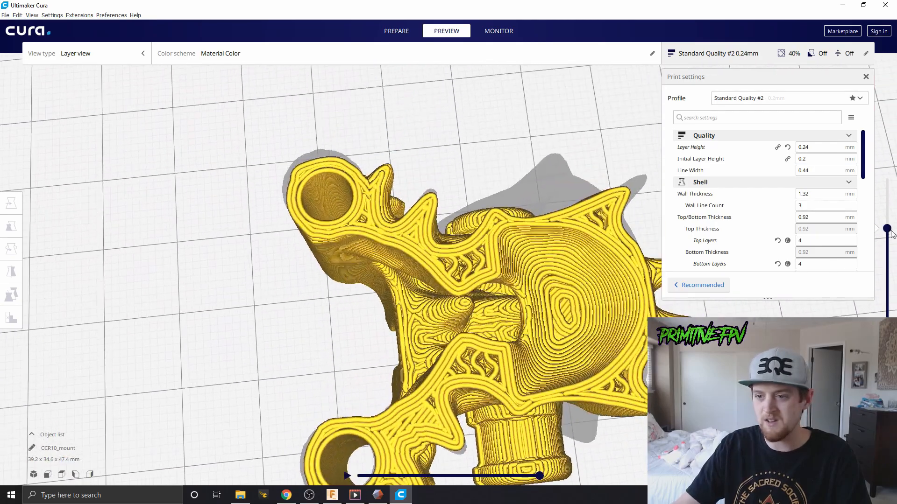
# Lower the layer preview to the cup's base and set the Wall Line Count to 1
pyautogui.moveTo(884, 234); pyautogui.dragTo(884, 258)
pyautogui.press('BackSpace')
pyautogui.write('1')
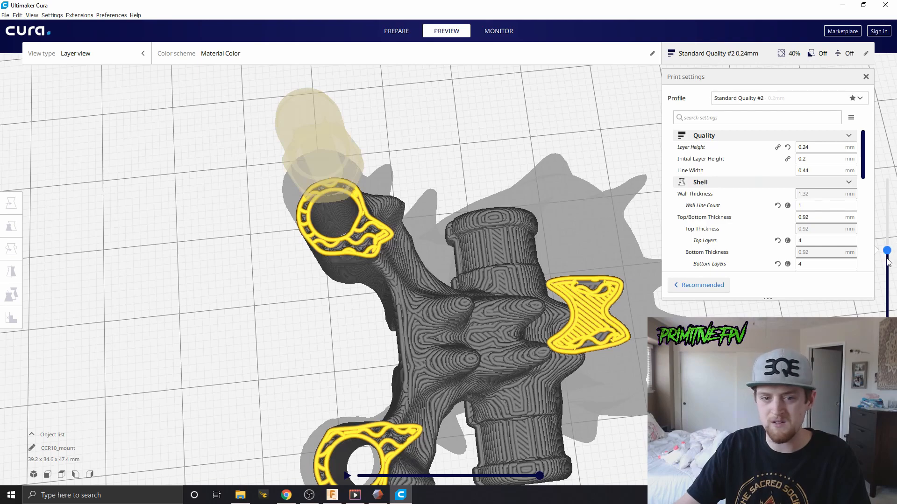
# Check the infill and remaining walls in the mount's lower layers and review the shell and infill settings
pyautogui.moveTo(887, 258); pyautogui.dragTo(887, 283)
pyautogui.moveTo(889, 292); pyautogui.dragTo(896, 266)
pyautogui.moveTo(440, 358); pyautogui.dragTo(469, 271, button='right')
pyautogui.scroll(-3, 485, 224)
pyautogui.moveTo(500, 186); pyautogui.dragTo(482, 279, button='right')
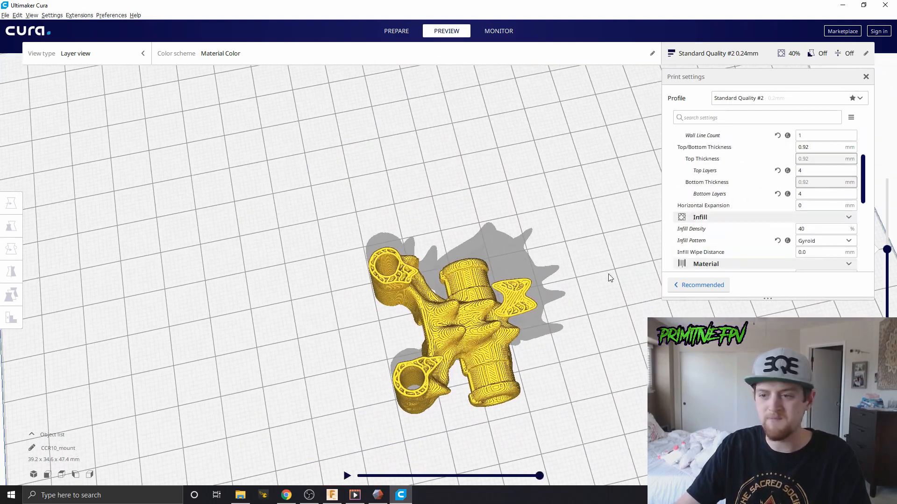
# Raise the layer preview to near the cup's rim and examine the sliced mount from several angles
pyautogui.moveTo(890, 252); pyautogui.dragTo(895, 197)
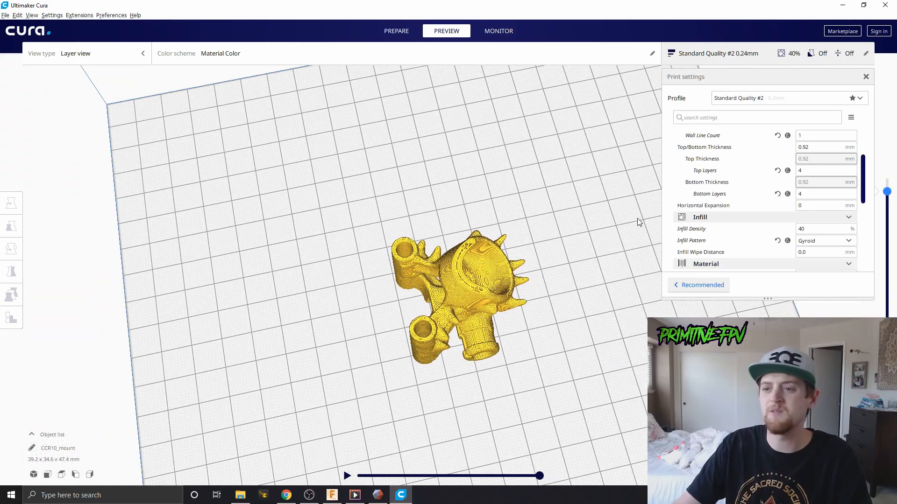
pyautogui.scroll(5, 766, 197)
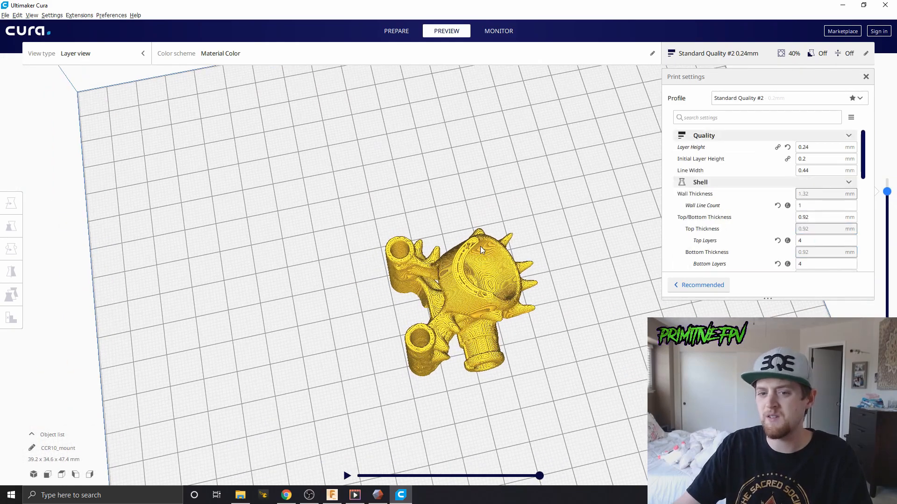
pyautogui.scroll(3, 480, 246)
pyautogui.moveTo(480, 245); pyautogui.dragTo(453, 256, button='right')
pyautogui.scroll(-8, 454, 257)
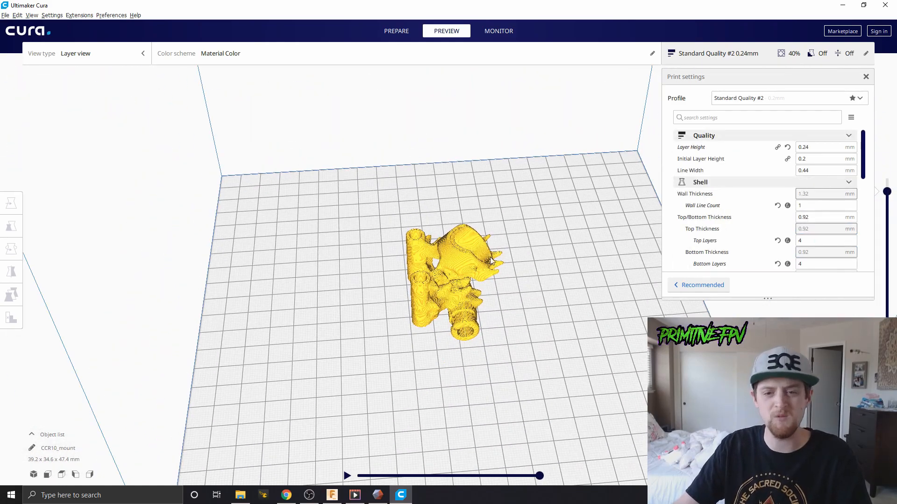
pyautogui.scroll(2, 475, 258)
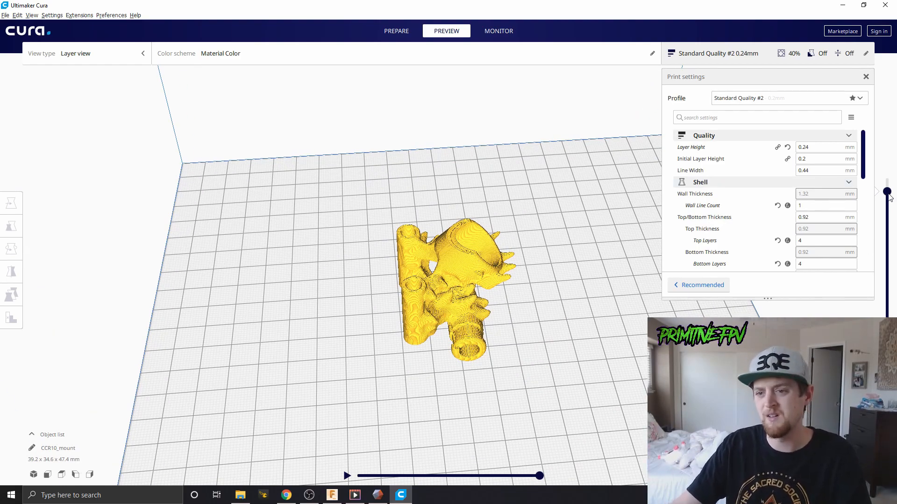
pyautogui.moveTo(452, 265); pyautogui.dragTo(517, 241, button='right')
pyautogui.scroll(5, 490, 225)
pyautogui.scroll(-10, 489, 226)
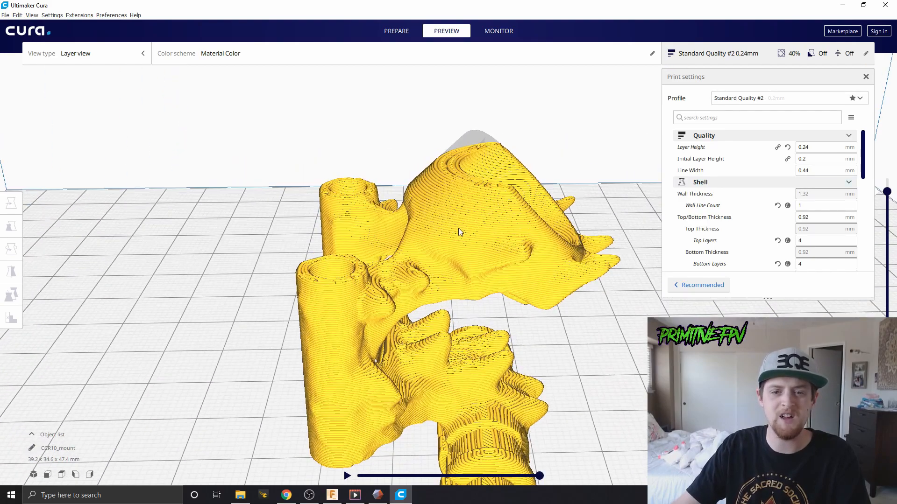
pyautogui.moveTo(532, 209); pyautogui.dragTo(421, 246, button='right')
pyautogui.scroll(4, 456, 249)
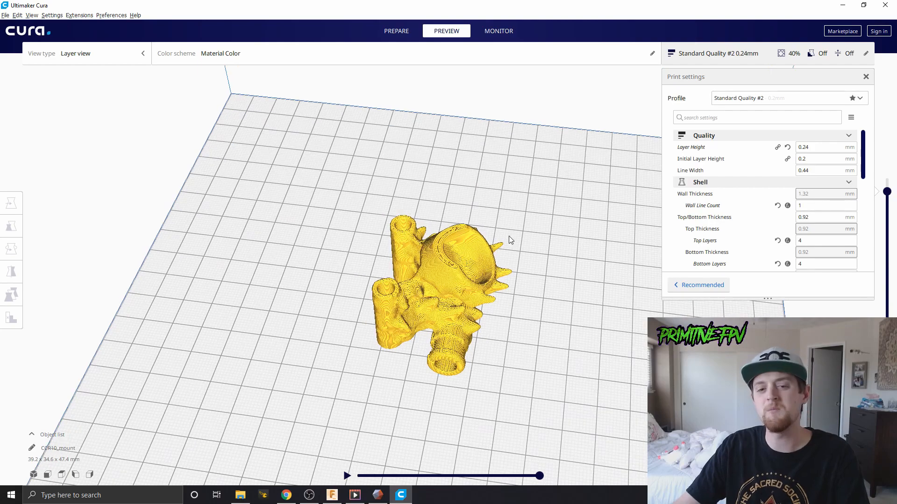